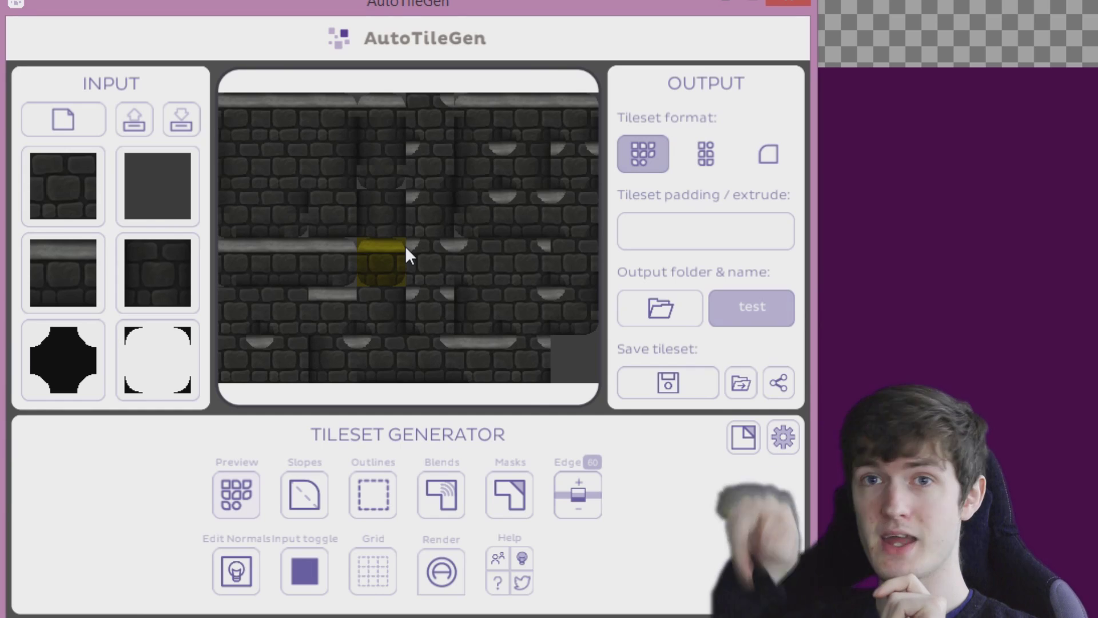
Step: Vary one tile, rebuild the corner mask tile cleanly, and preview the tileset as a sample level
left_click(404, 249)
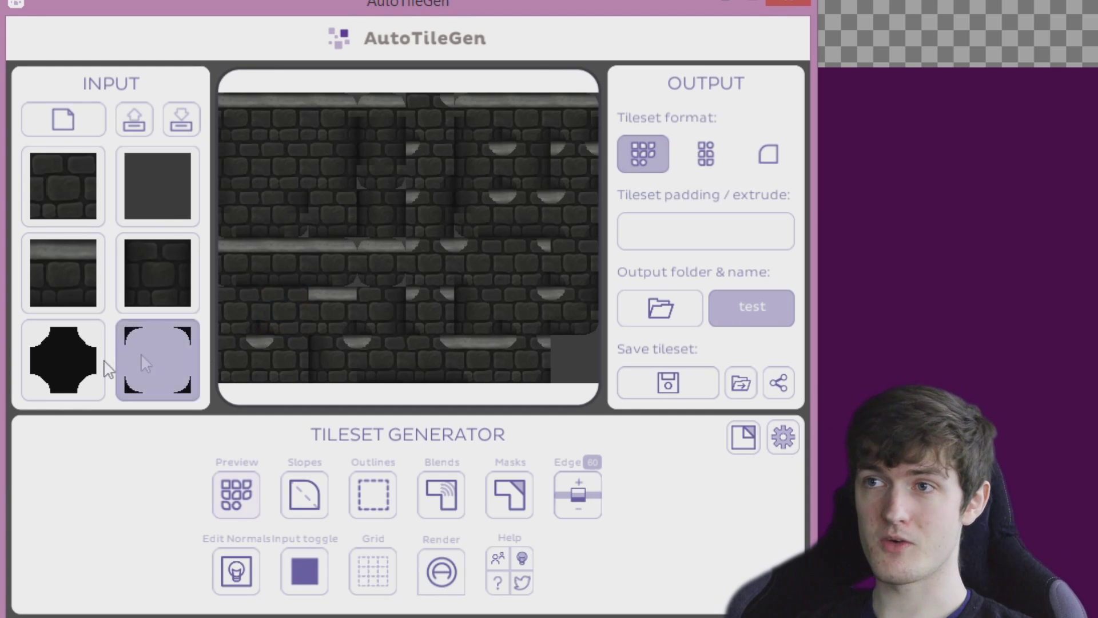
left_click(56, 370)
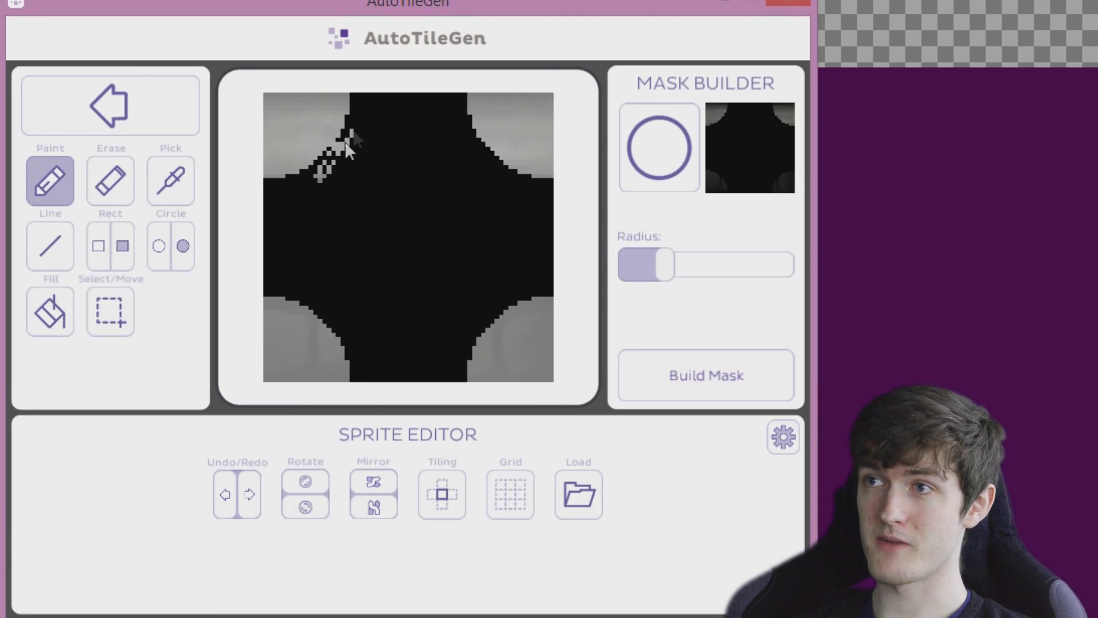
left_click(722, 395)
left_click(106, 112)
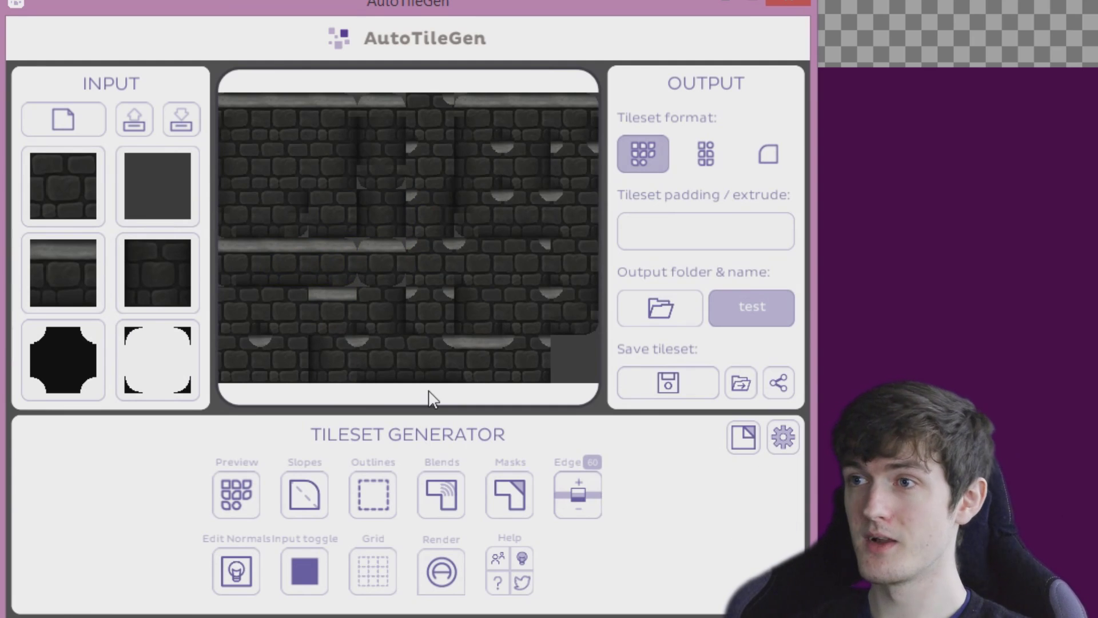
left_click(236, 495)
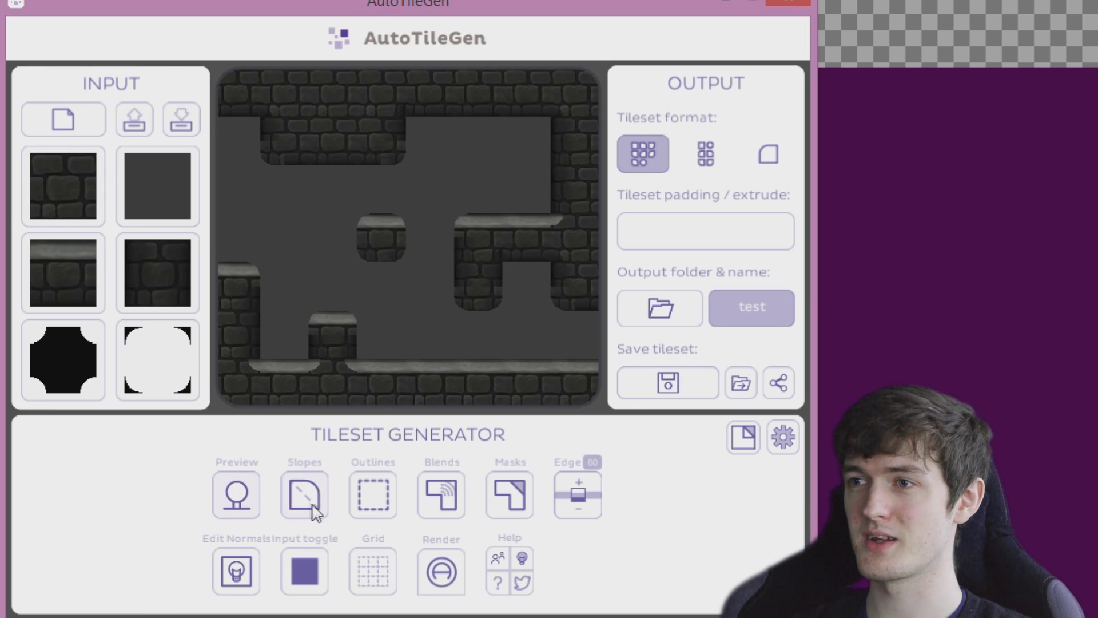
left_click(232, 495)
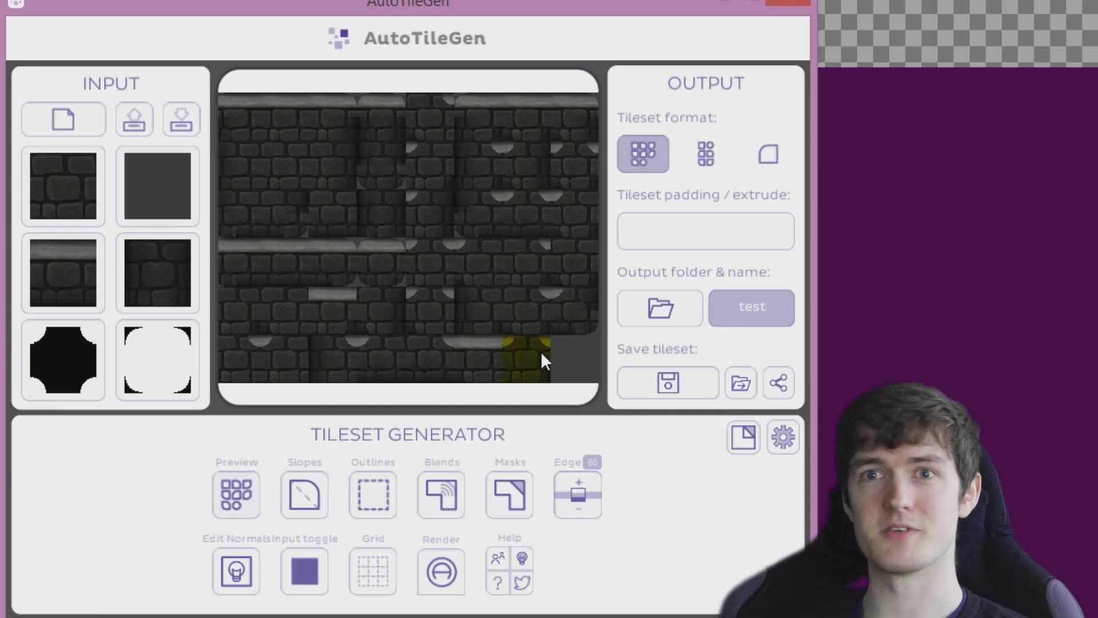
left_click(237, 490)
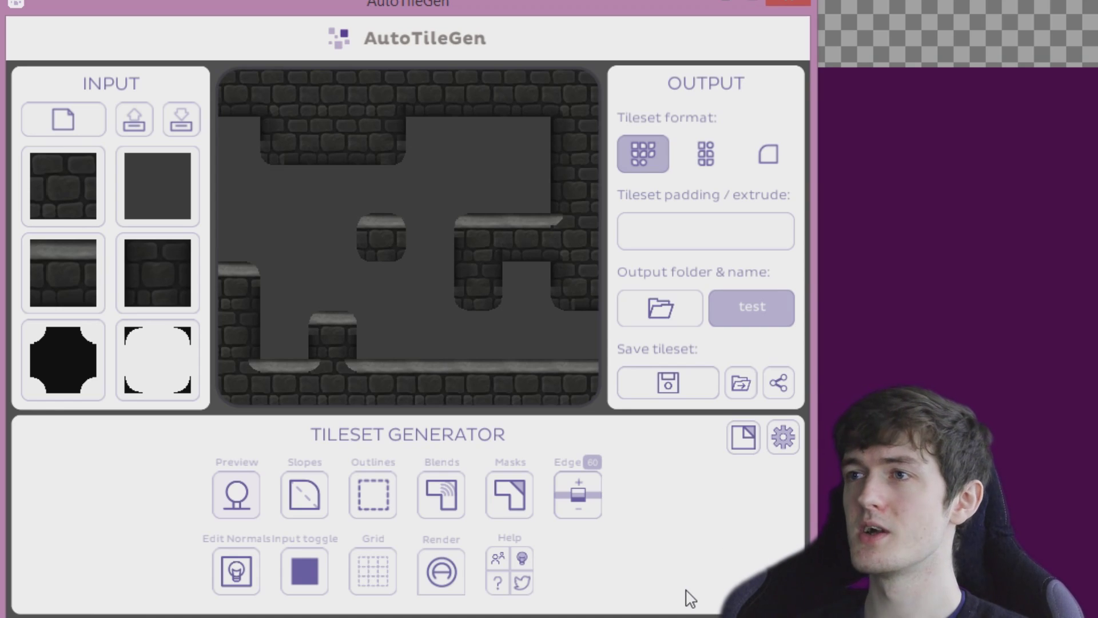
Step: Cycle edge blending through dithered and speckle back to off, then toggle slopes on and off
left_click(436, 495)
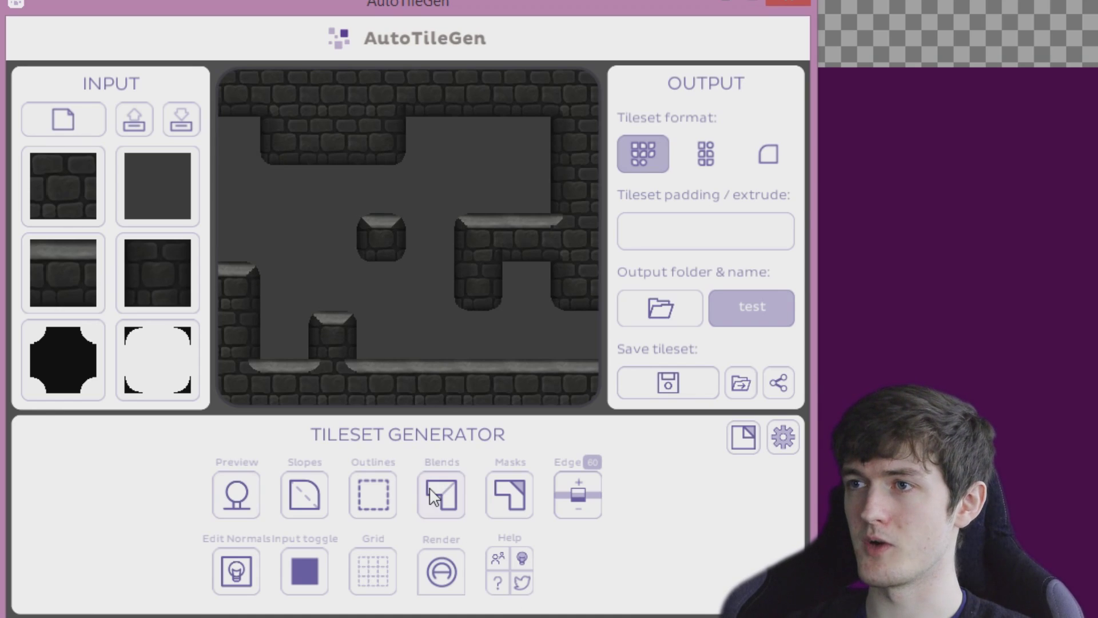
left_click(436, 496)
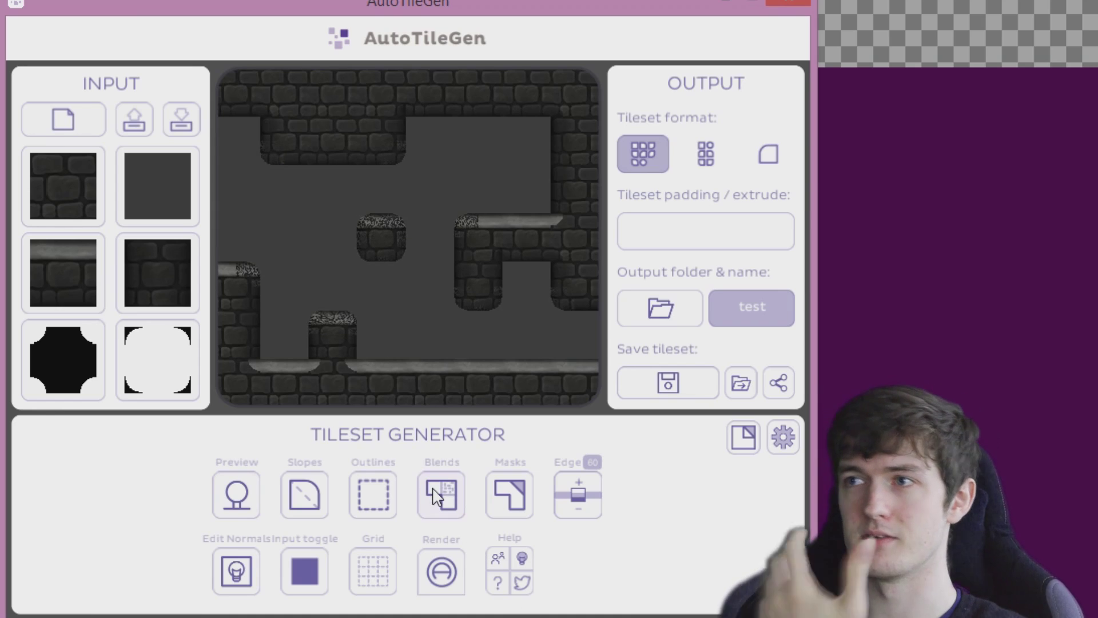
left_click(433, 489)
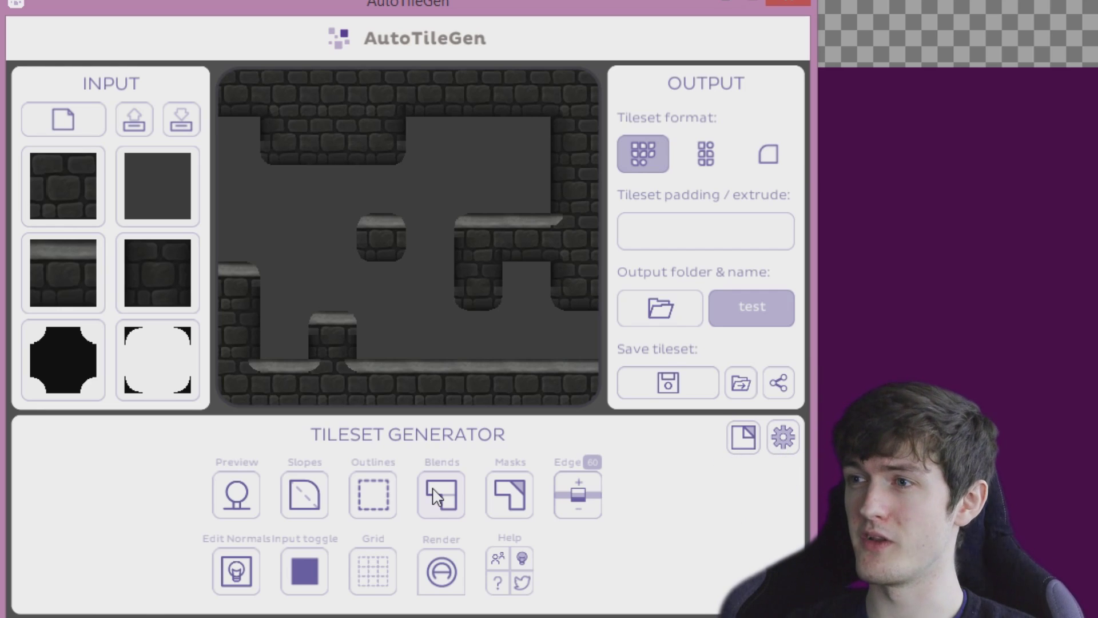
left_click(309, 498)
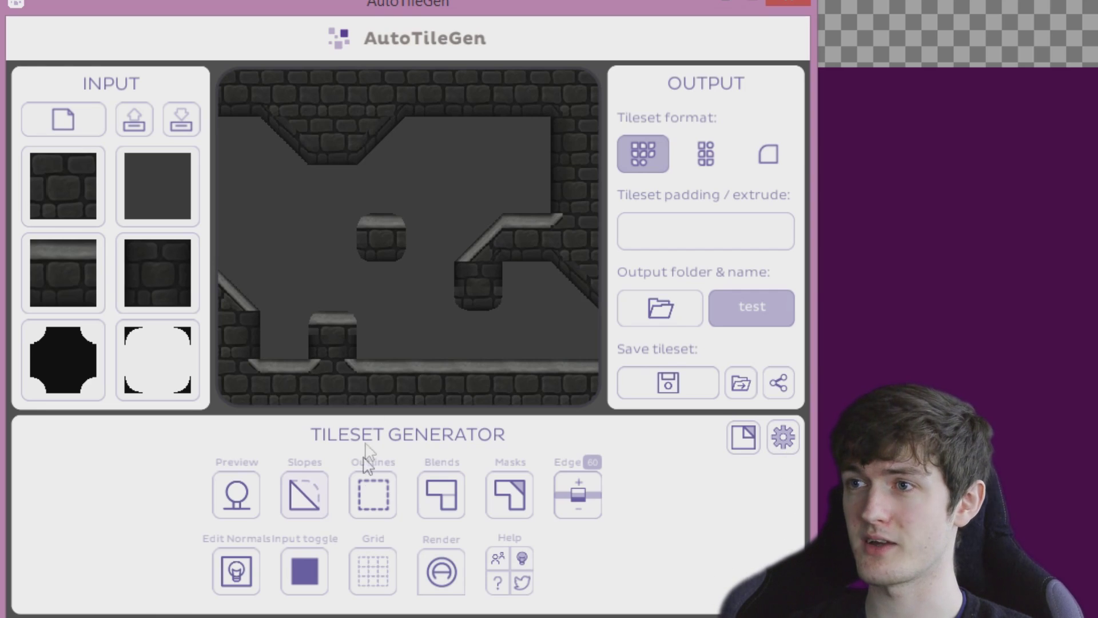
left_click(308, 497)
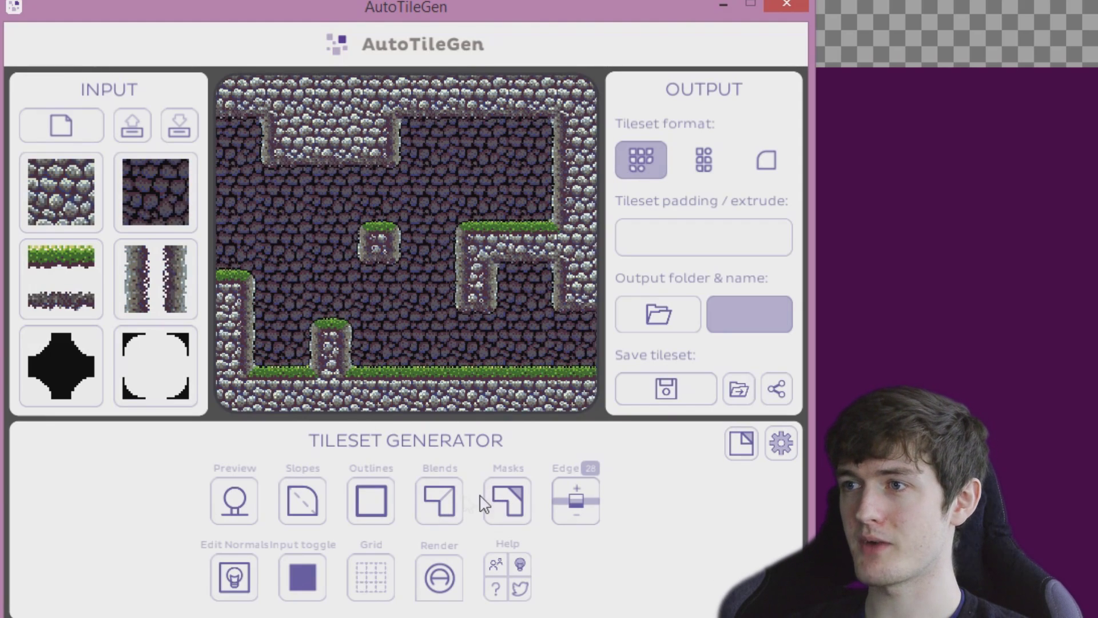
Step: Change the grass edge blend, enable Masks for rounded corners, and open the grass edge tile
left_click(444, 506)
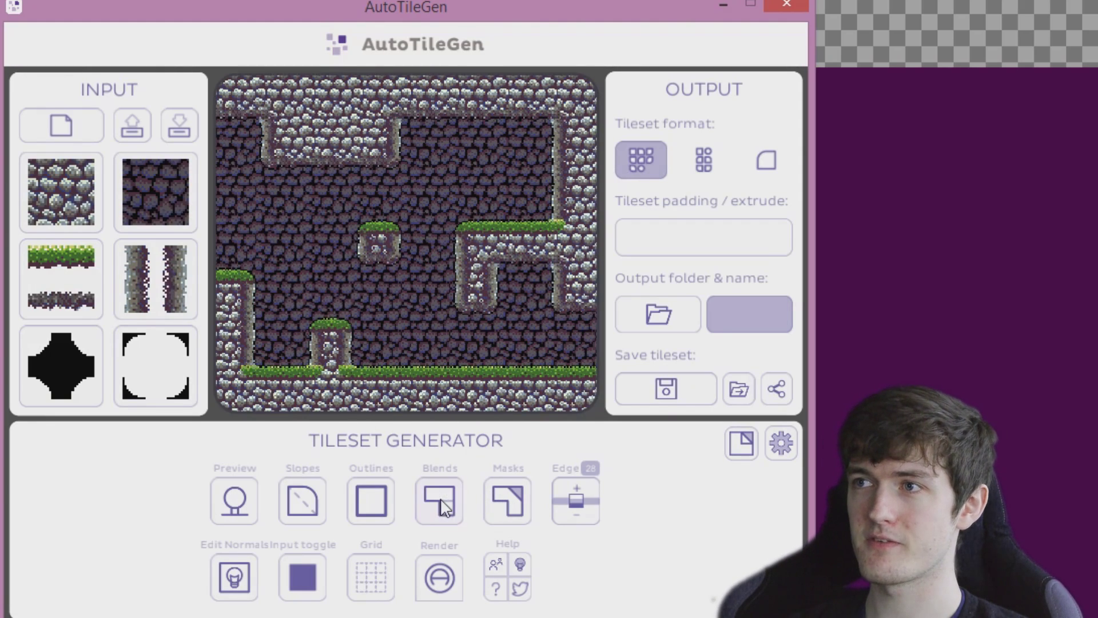
left_click(516, 510)
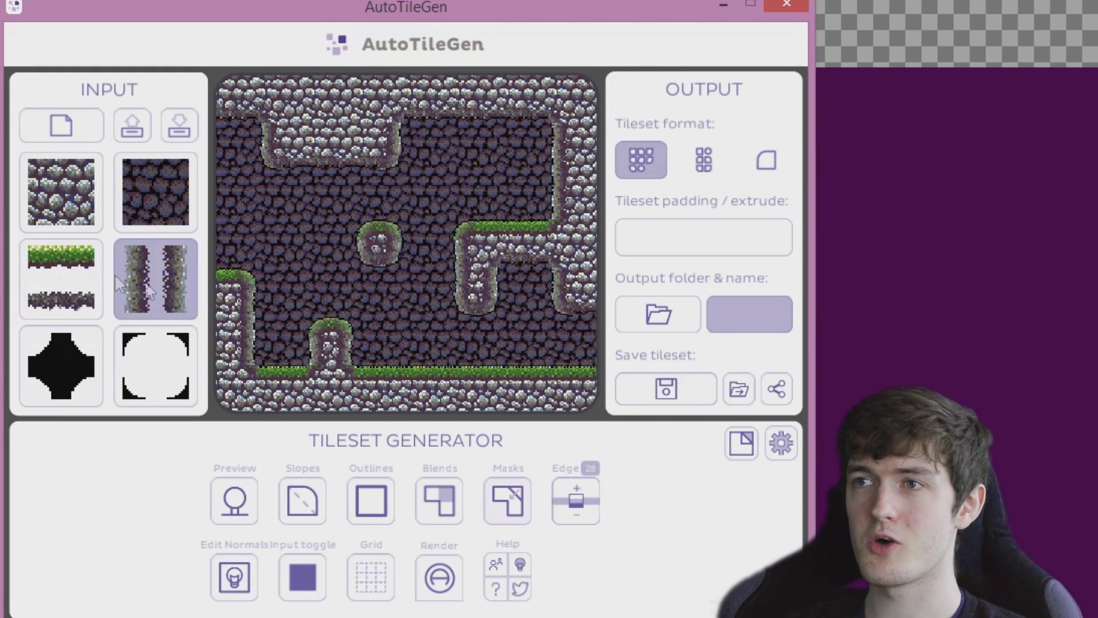
left_click(56, 281)
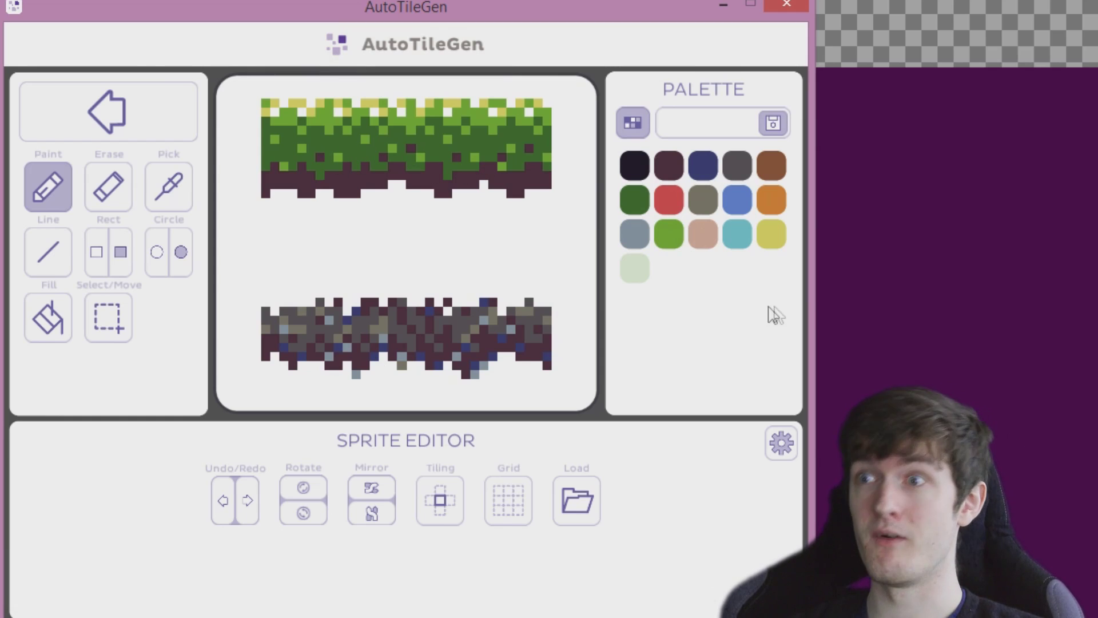
Step: Reduce the corner mask radius and rebuild it into a concave four-pointed star
left_click(91, 114)
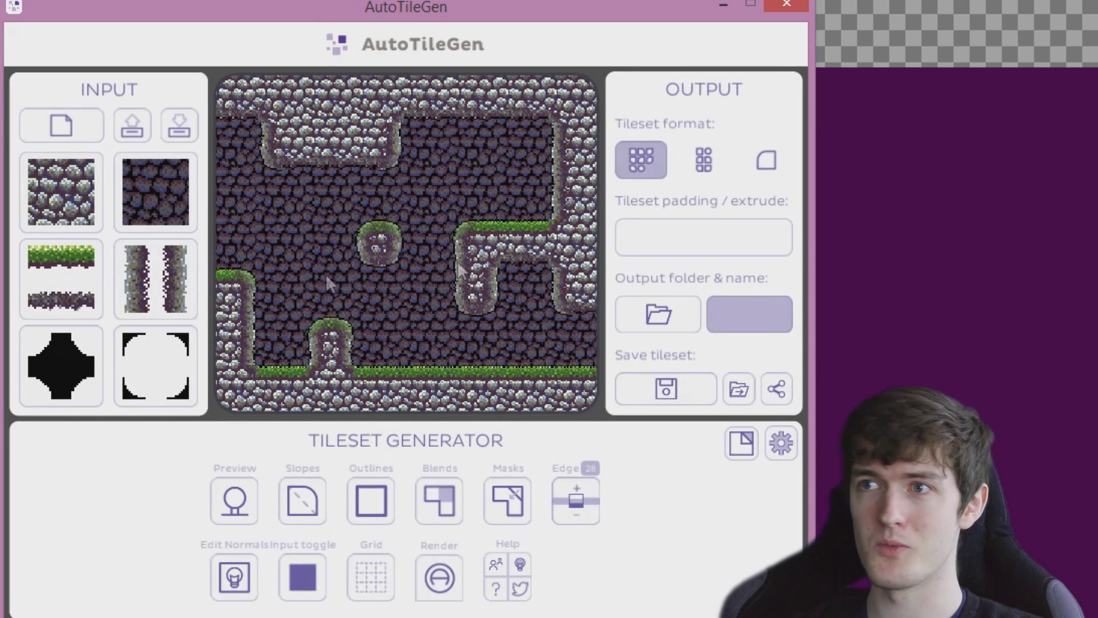
left_click(75, 395)
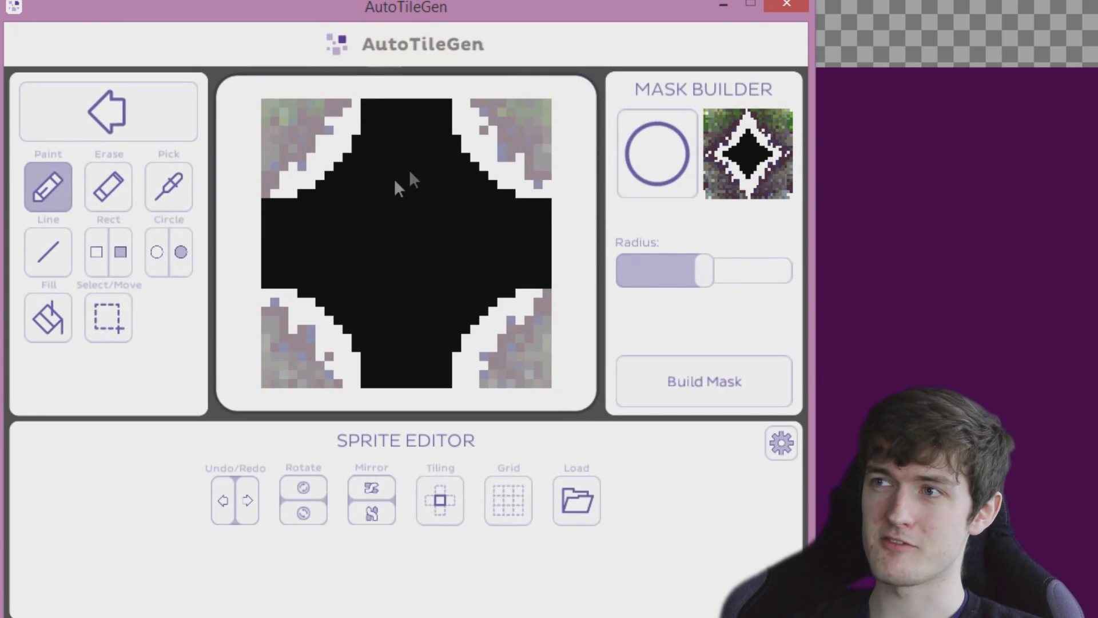
left_click_drag(704, 283, 678, 271)
left_click(704, 371)
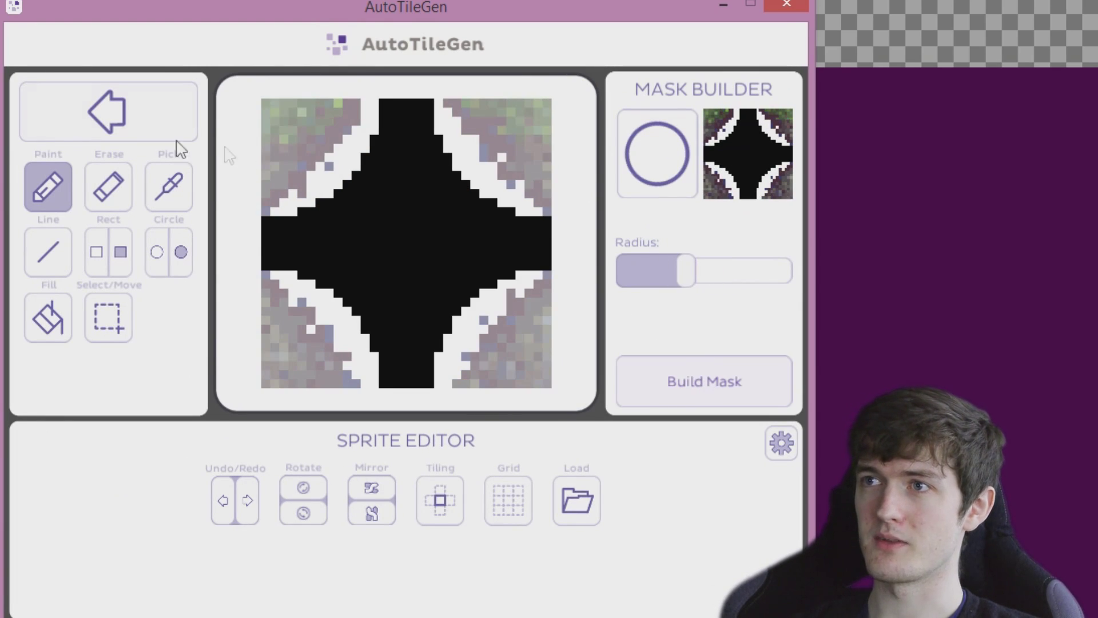
left_click(108, 112)
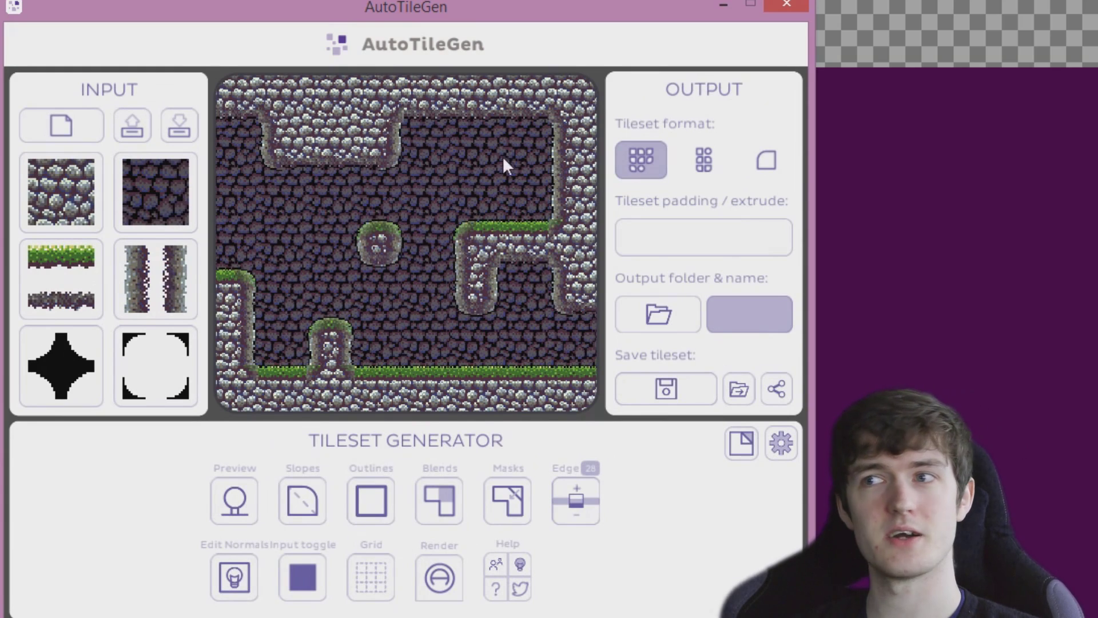
Step: Switch the preview from the sample level to the generated tileset grid
left_click(235, 501)
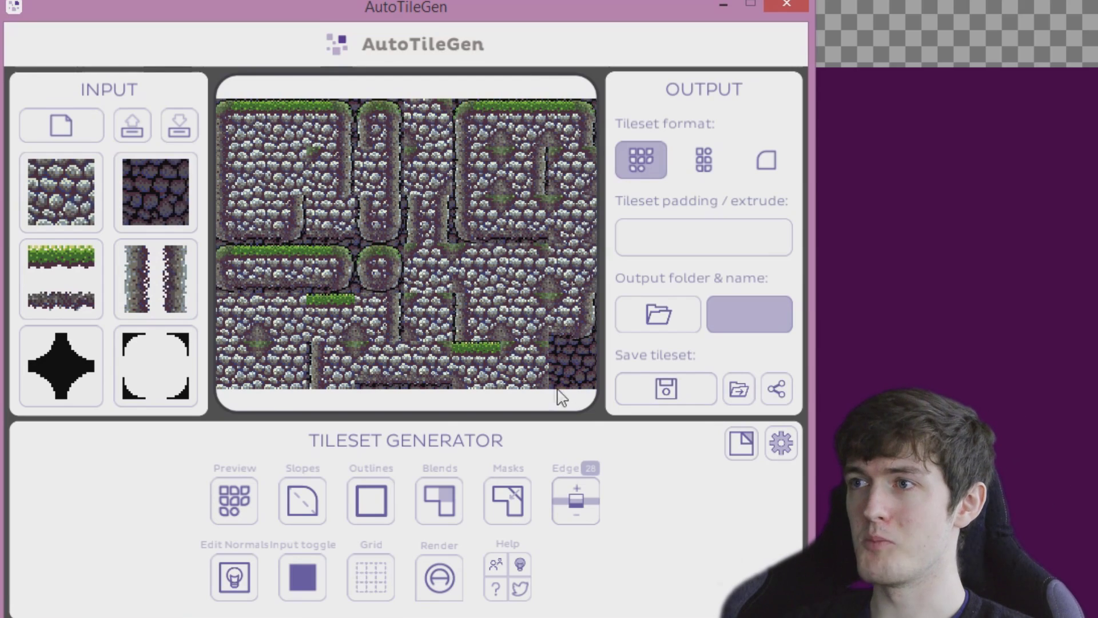
Step: Change the variations of six stone tiles, save the tileset as Default, and open its folder
left_click(517, 309)
left_click(470, 289)
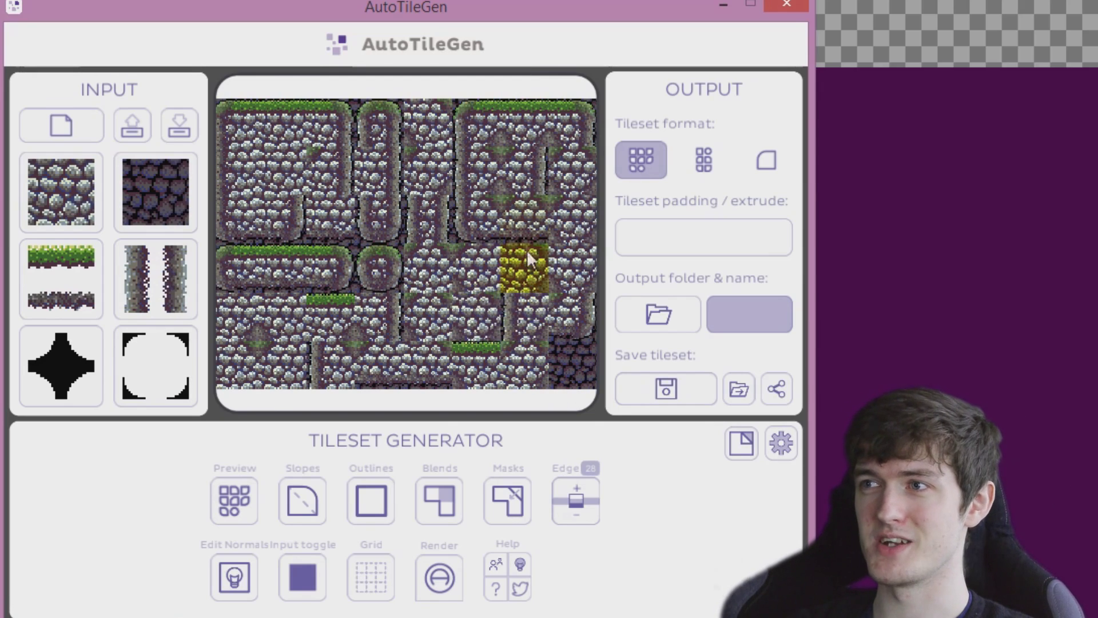
left_click(307, 235)
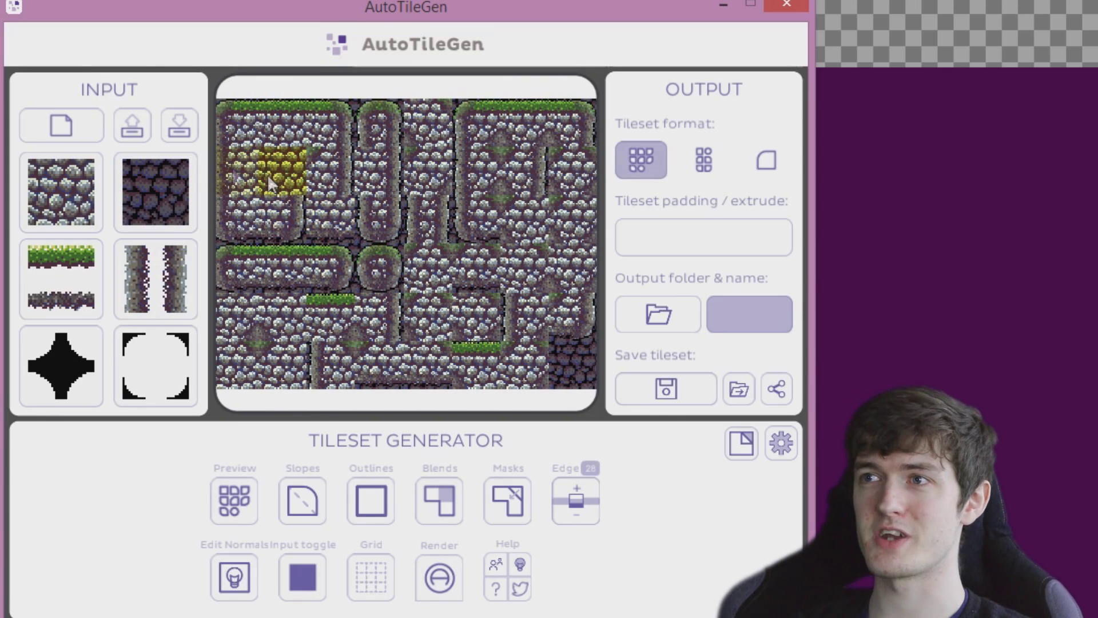
left_click(328, 172)
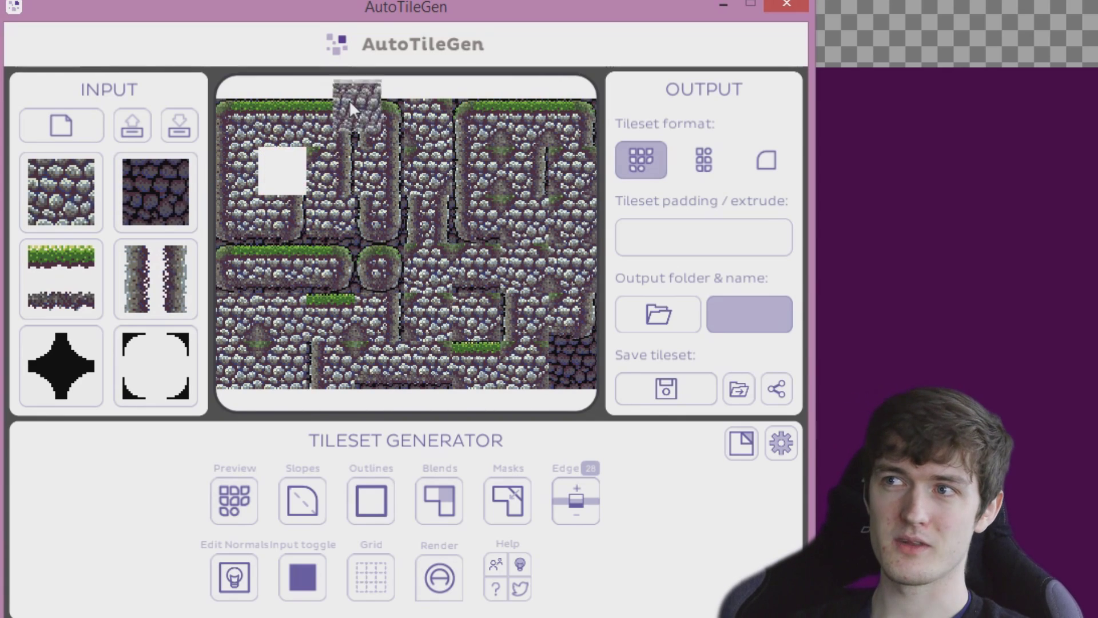
left_click(379, 219)
left_click(427, 171)
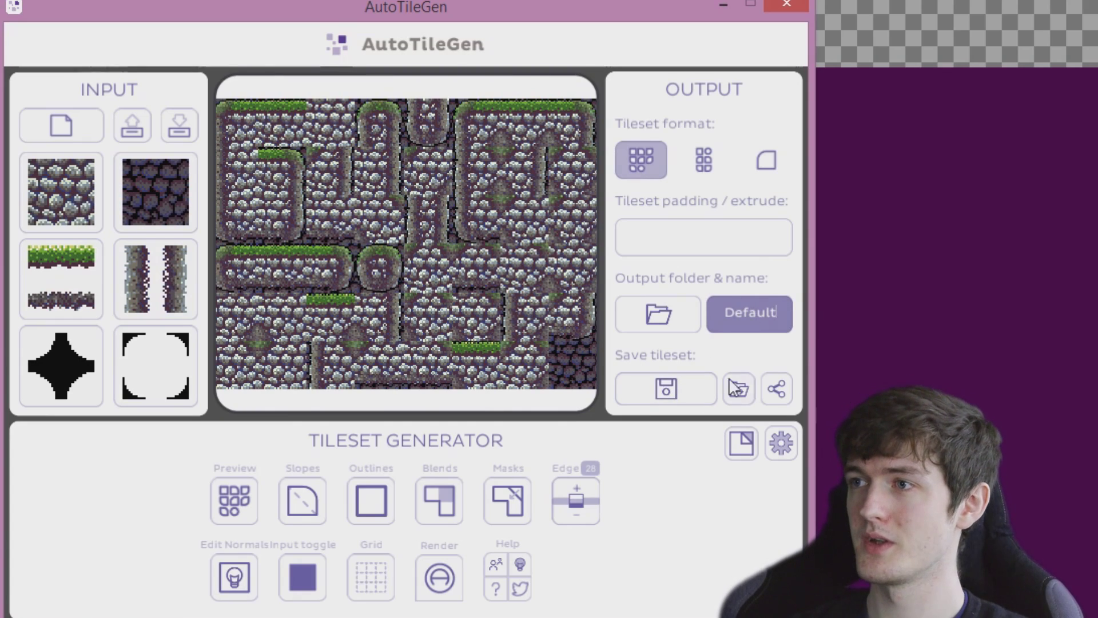
left_click(665, 395)
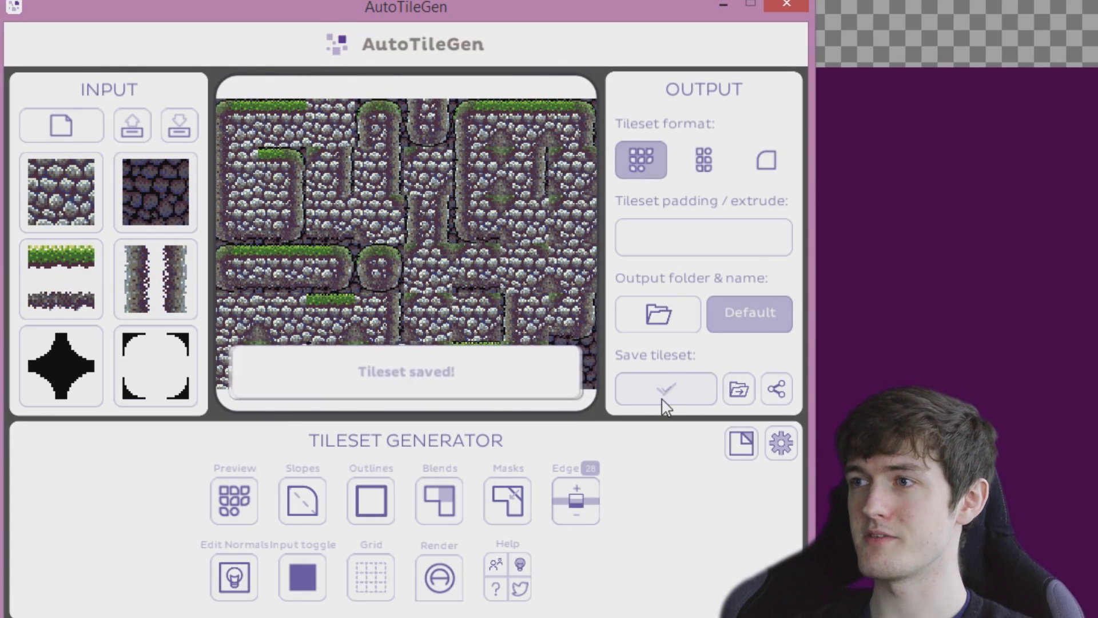
left_click(738, 390)
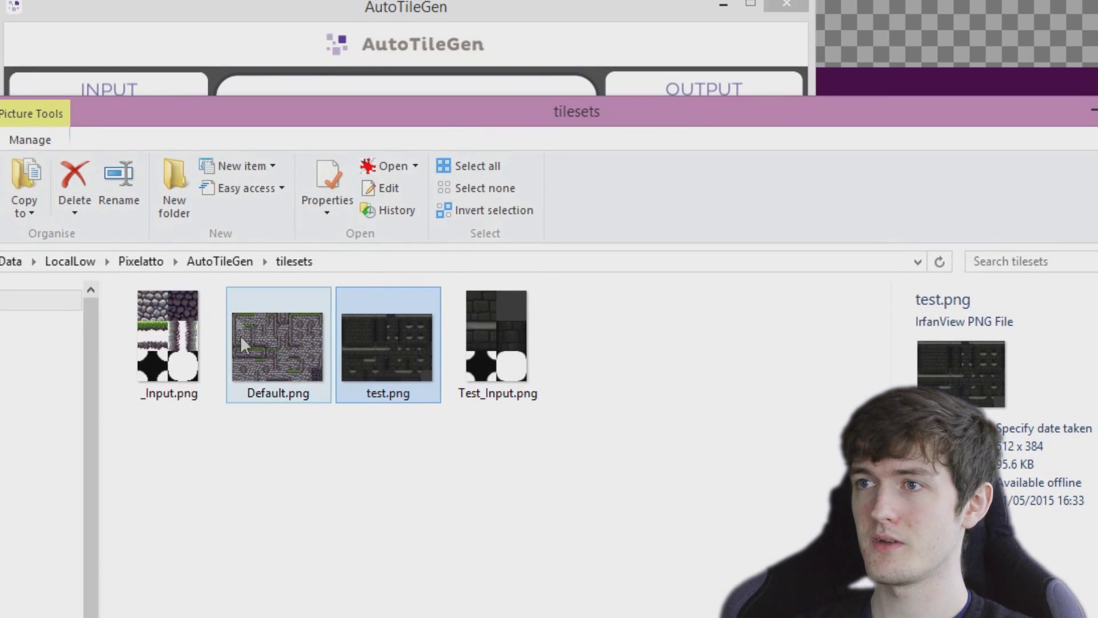
Step: View Default.png in the image viewer, then close the viewer and the tilesets folder
left_click(312, 391)
double_click(312, 392)
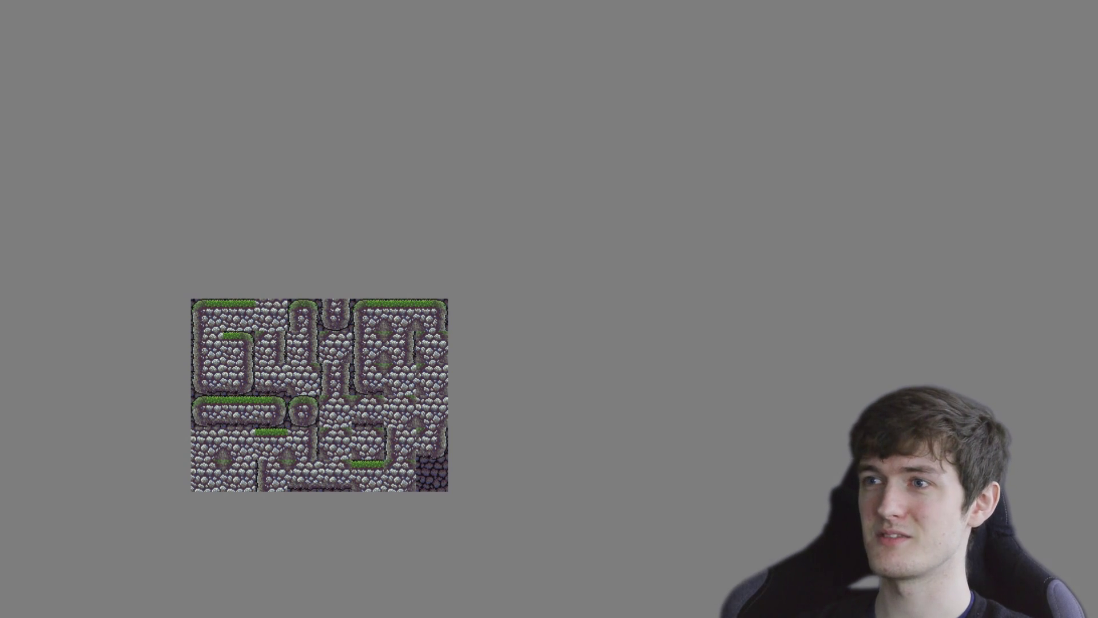
key("Escape")
key("alt+F4")
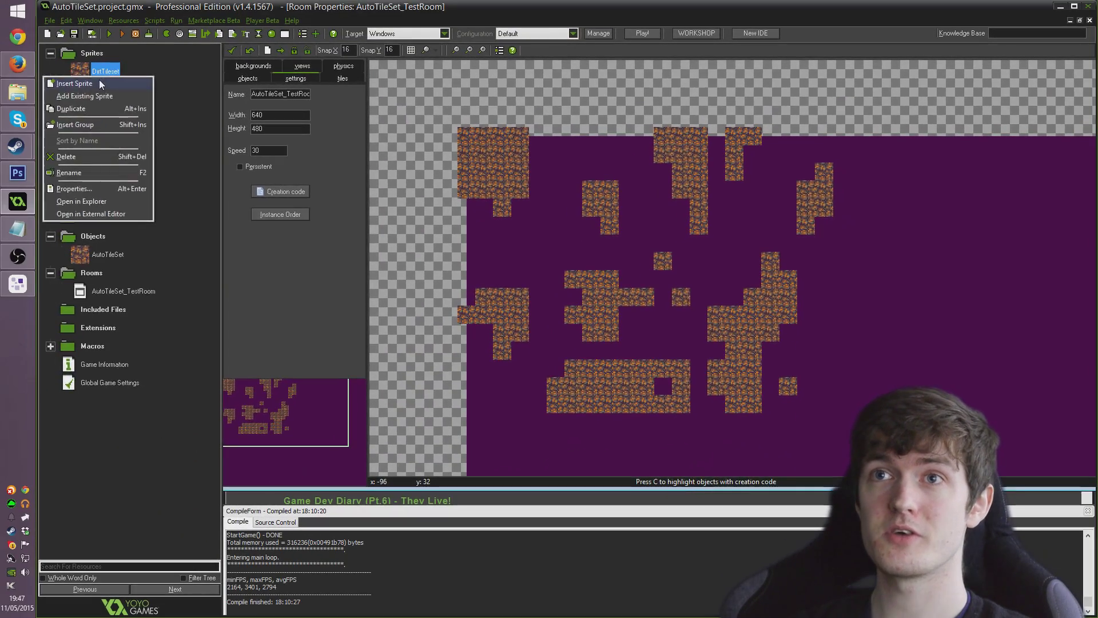
Step: Create a new sprite resource and open its frame editor
left_click(72, 81)
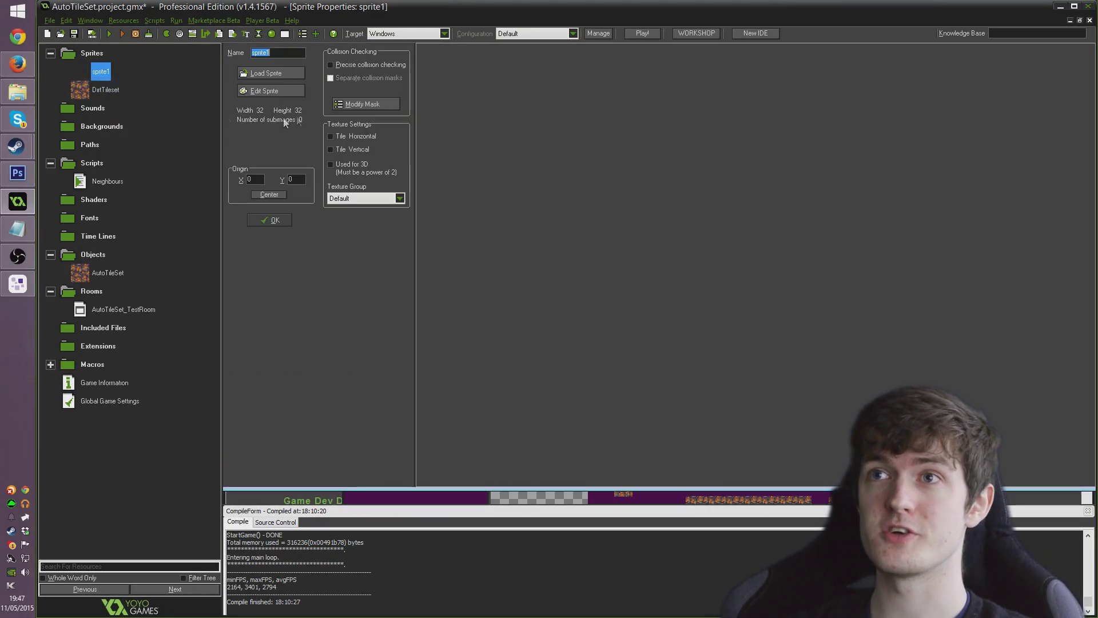
left_click(272, 77)
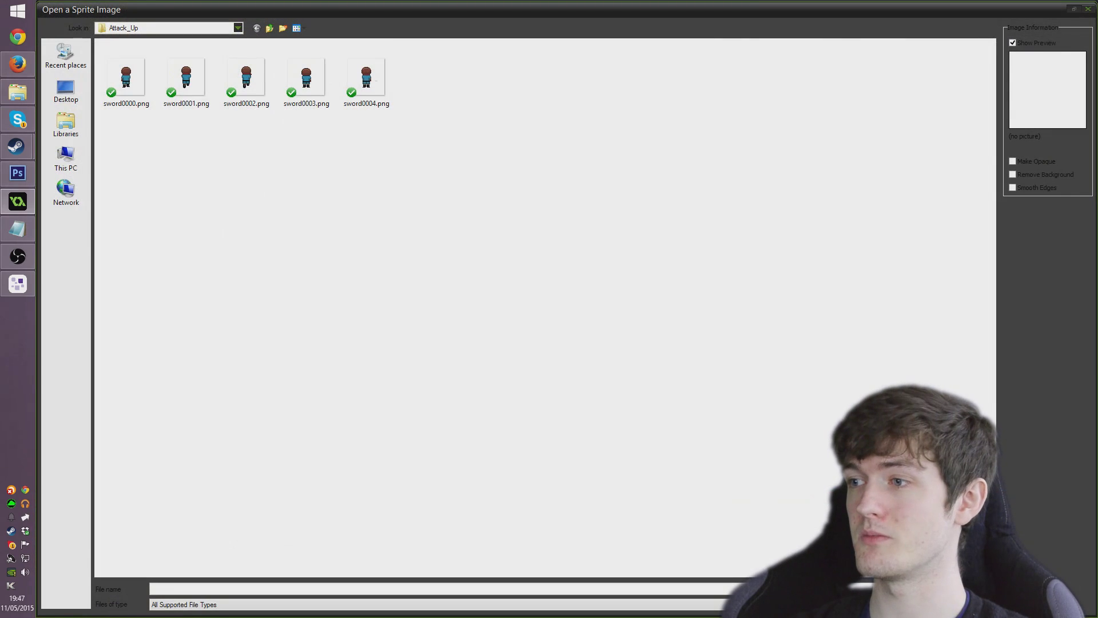
key("Escape")
left_click(292, 91)
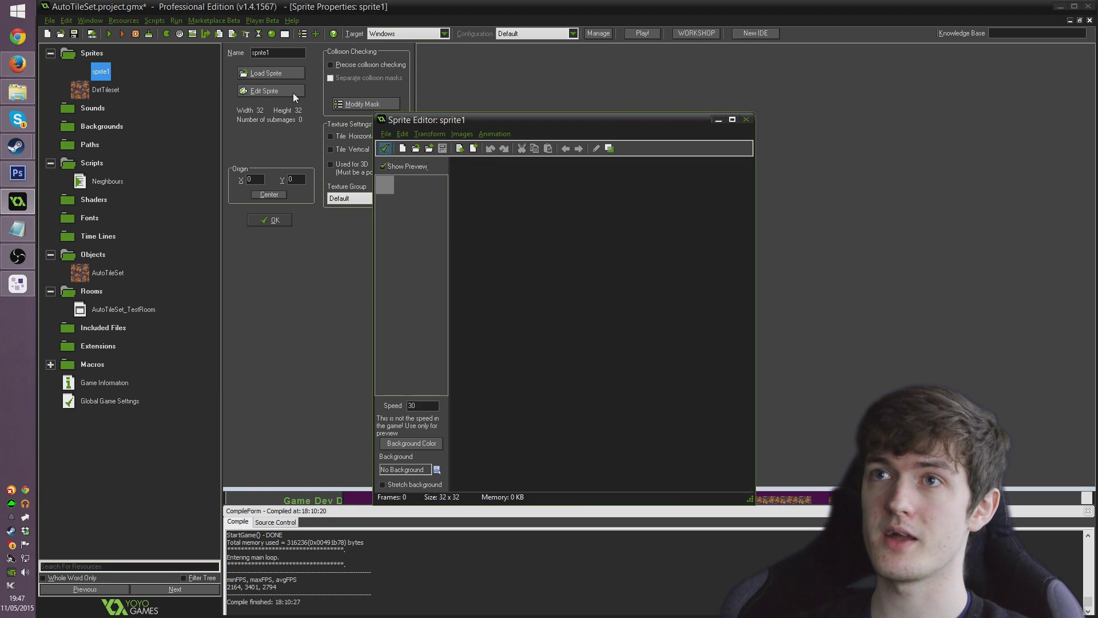
Step: Import the tileset as a strip of 48 frames with 8 images per row
left_click(385, 135)
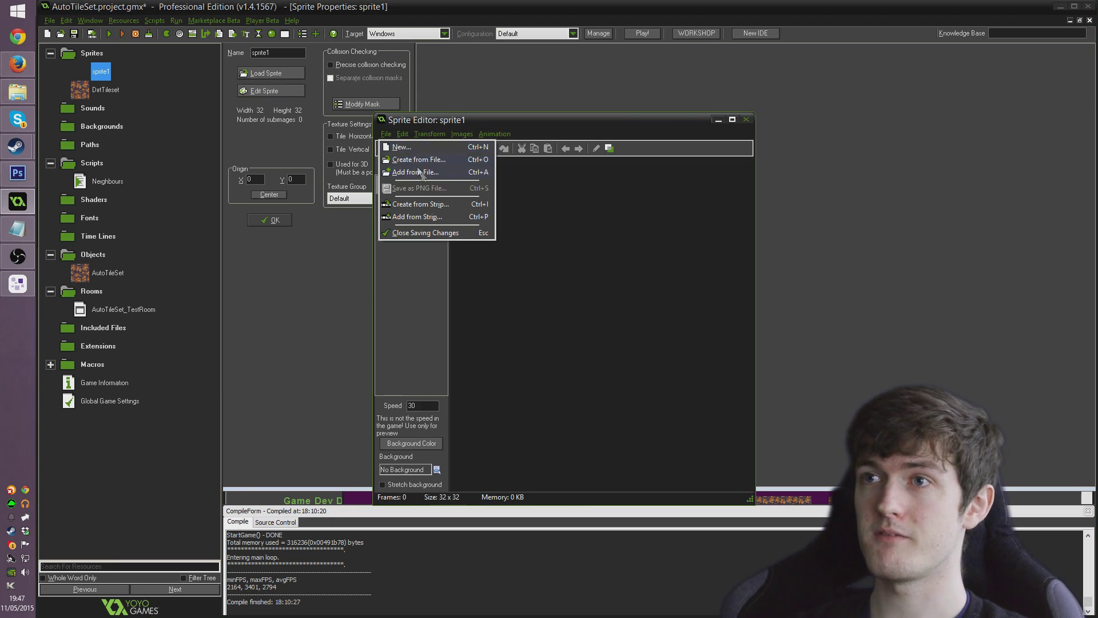
left_click(430, 204)
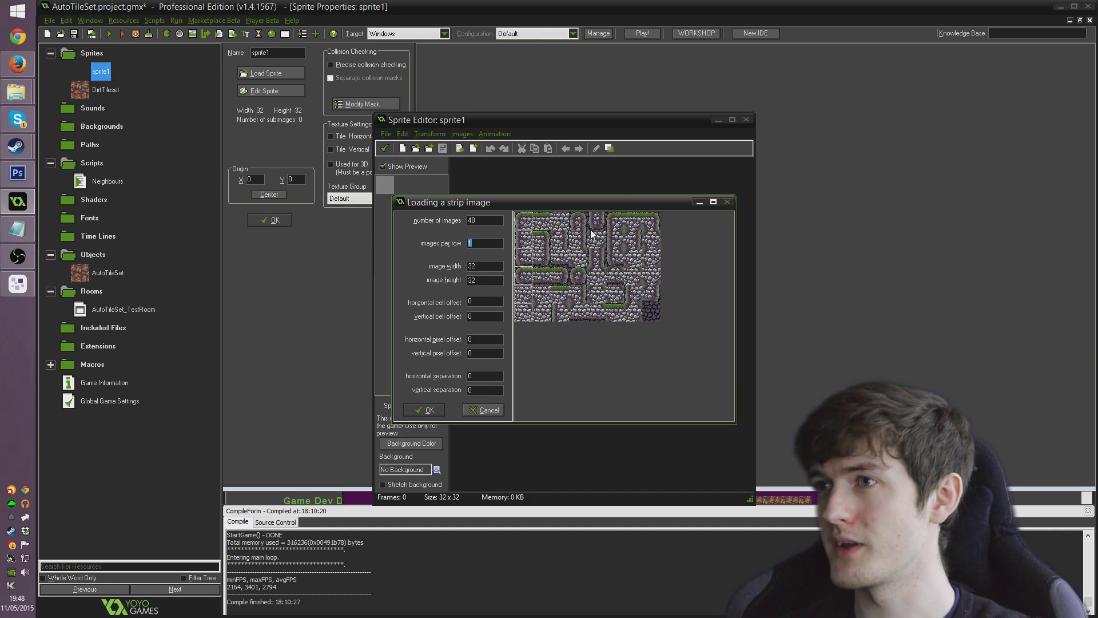
type("8")
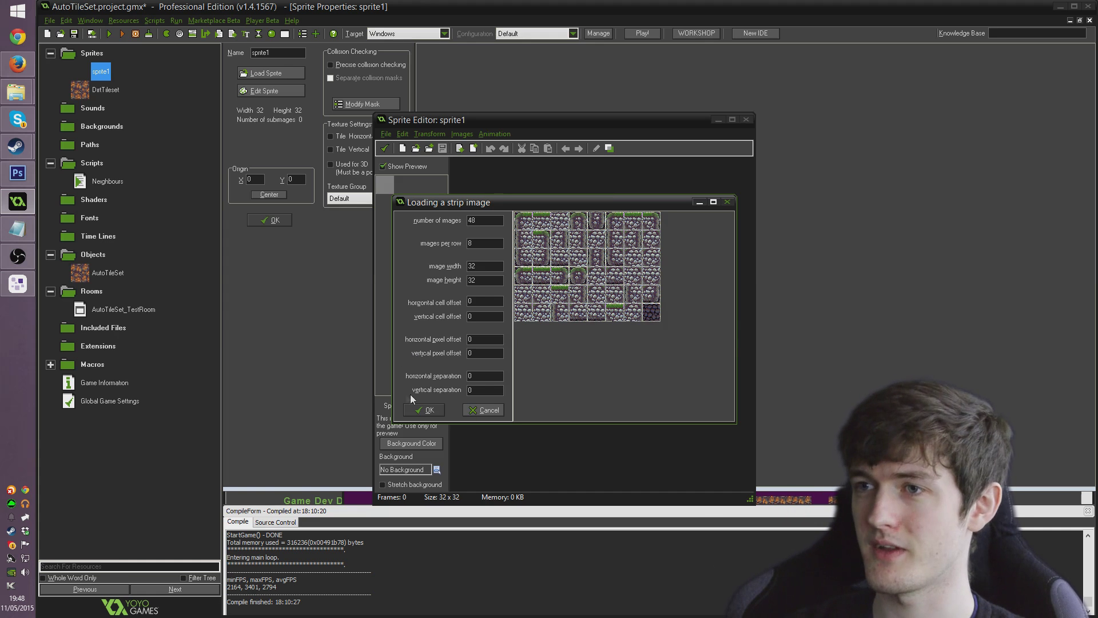
left_click(426, 410)
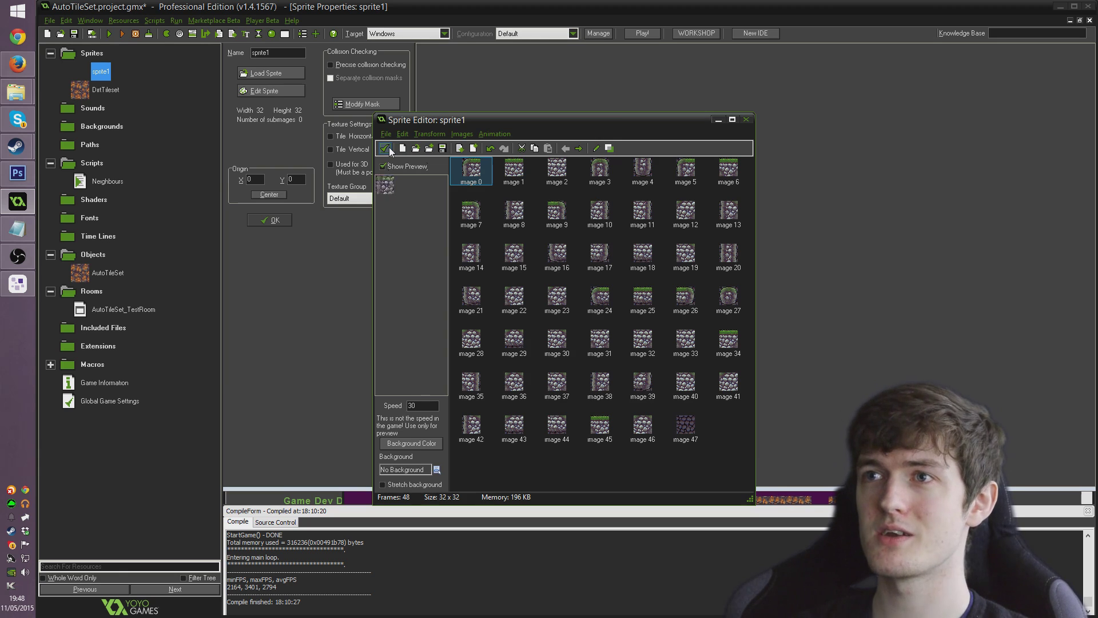
Step: Accept the 48 frames, delete sprite1 from the project, and view DirtTileset's 16x16 frames
left_click(386, 148)
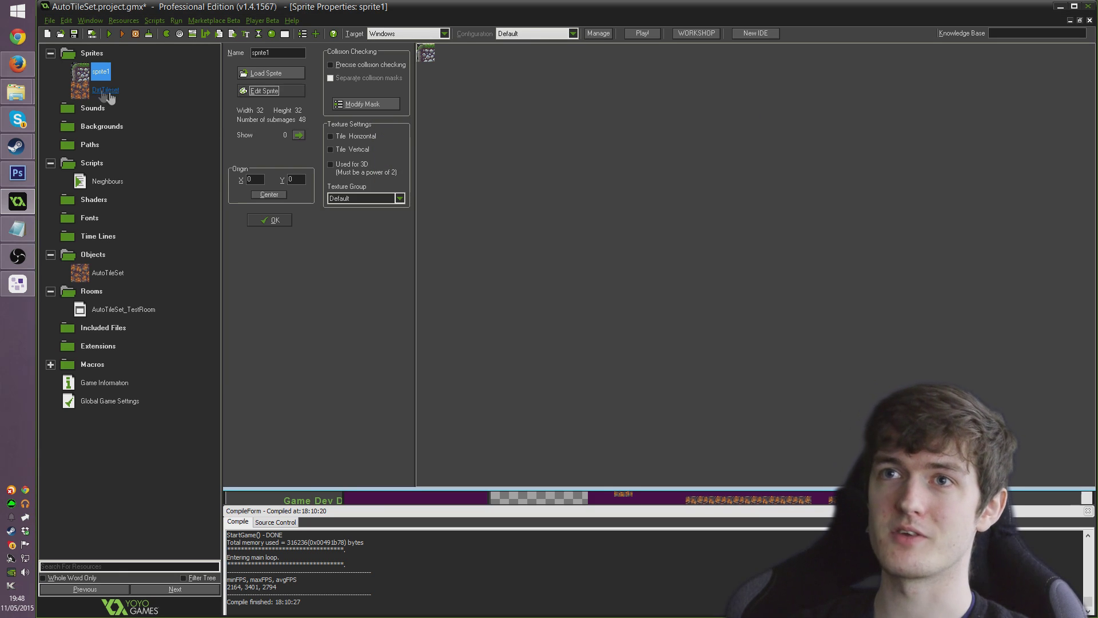
double_click(114, 92)
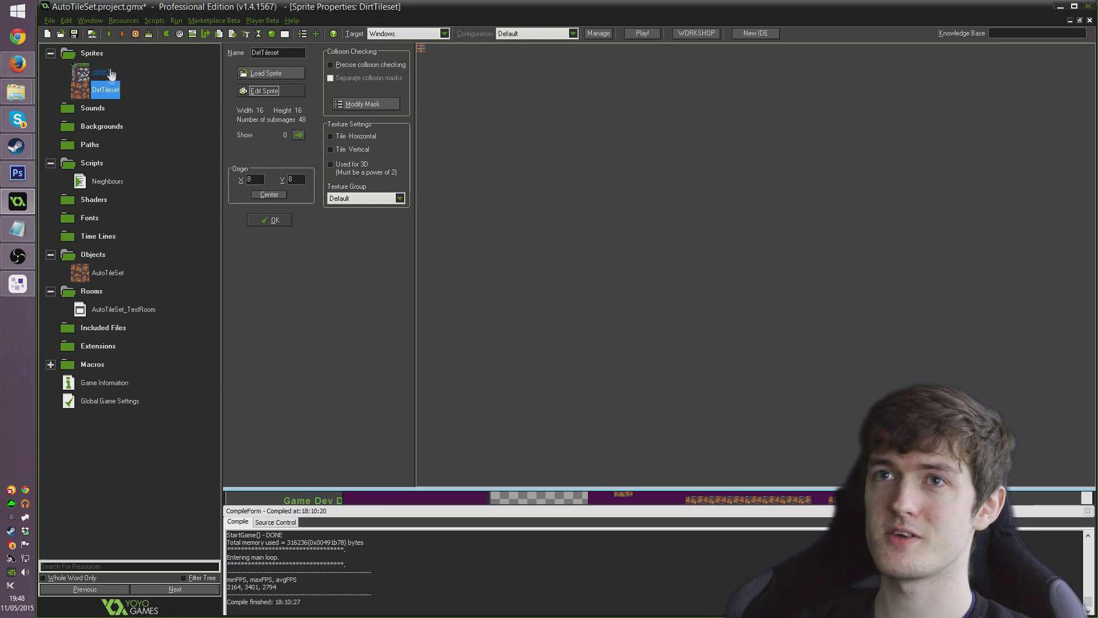
right_click(110, 78)
left_click(137, 147)
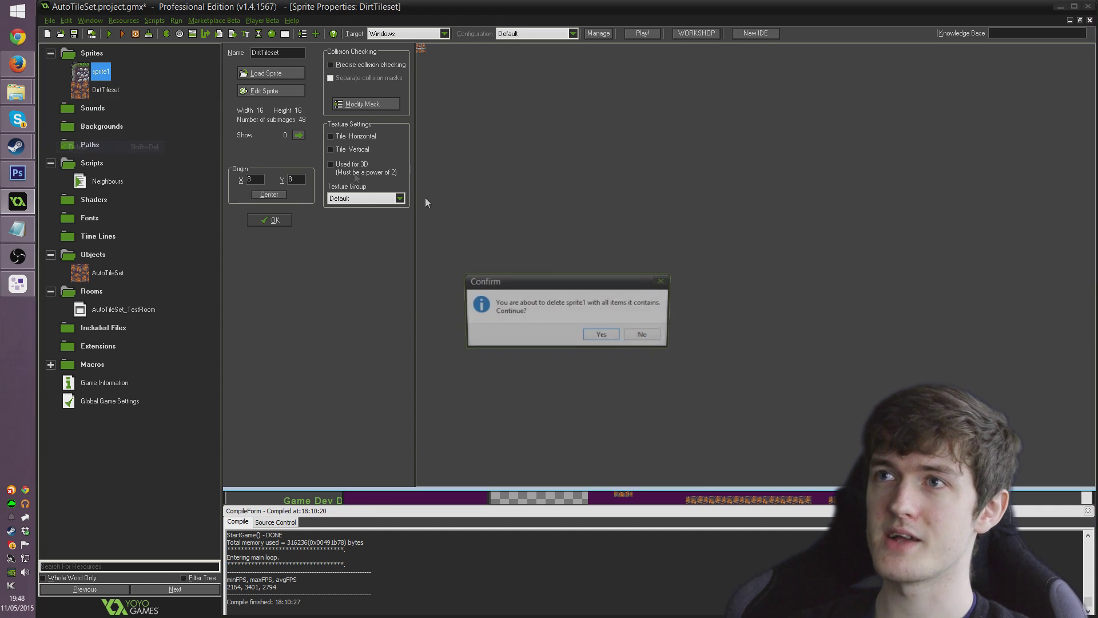
left_click(574, 337)
left_click(266, 92)
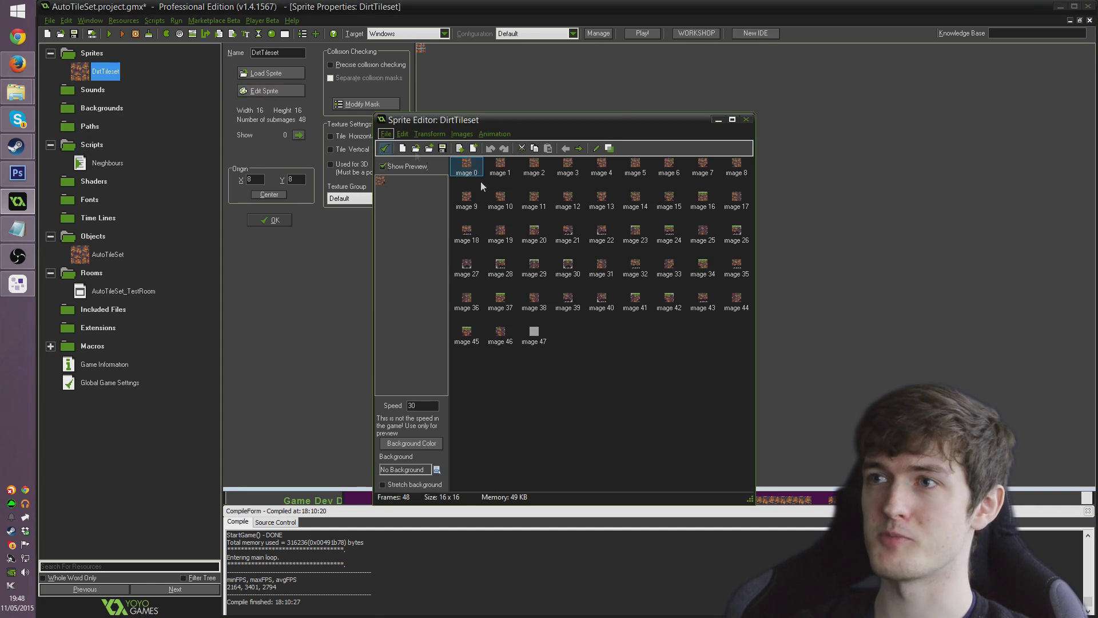
left_click(384, 149)
Step: Run AutoTileSet_TestRoom to see the grass-topped dirt tiles, then close the game window
double_click(116, 293)
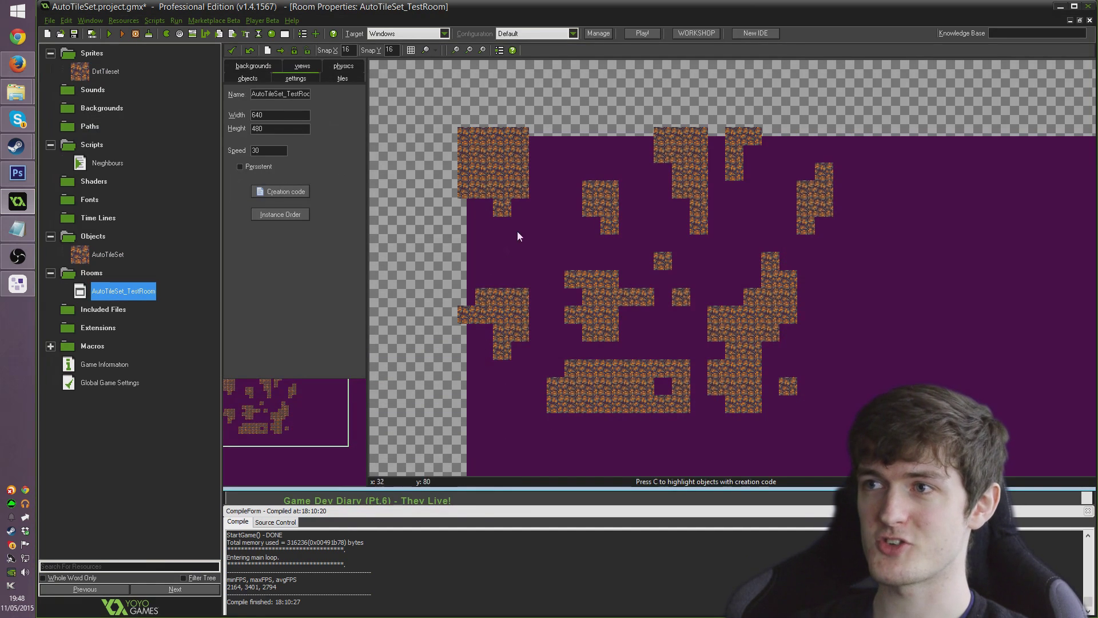
double_click(109, 255)
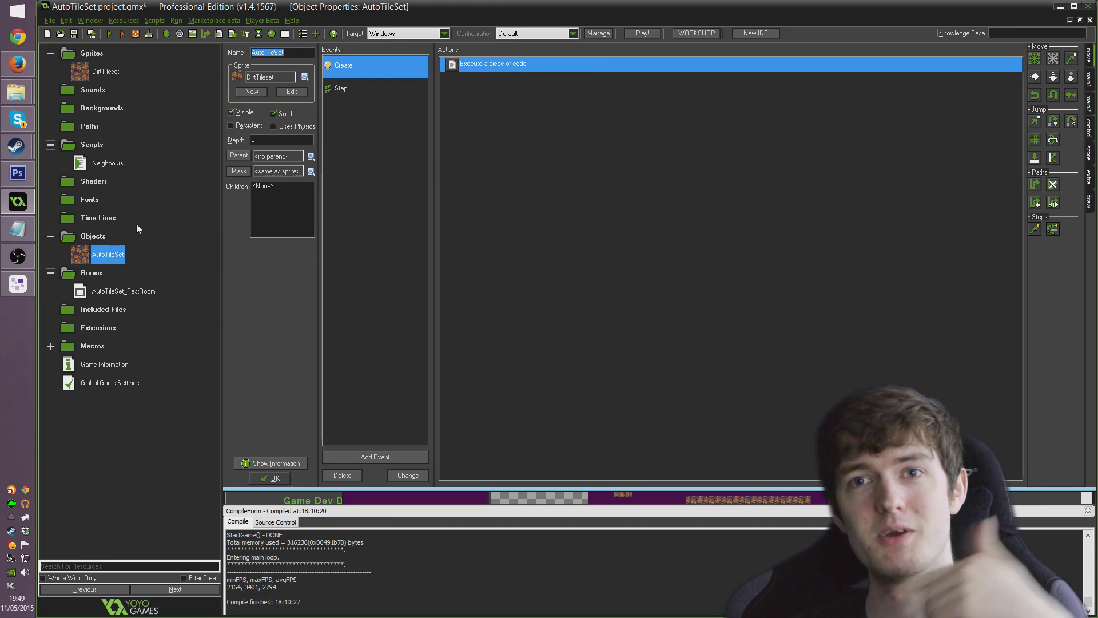
double_click(118, 293)
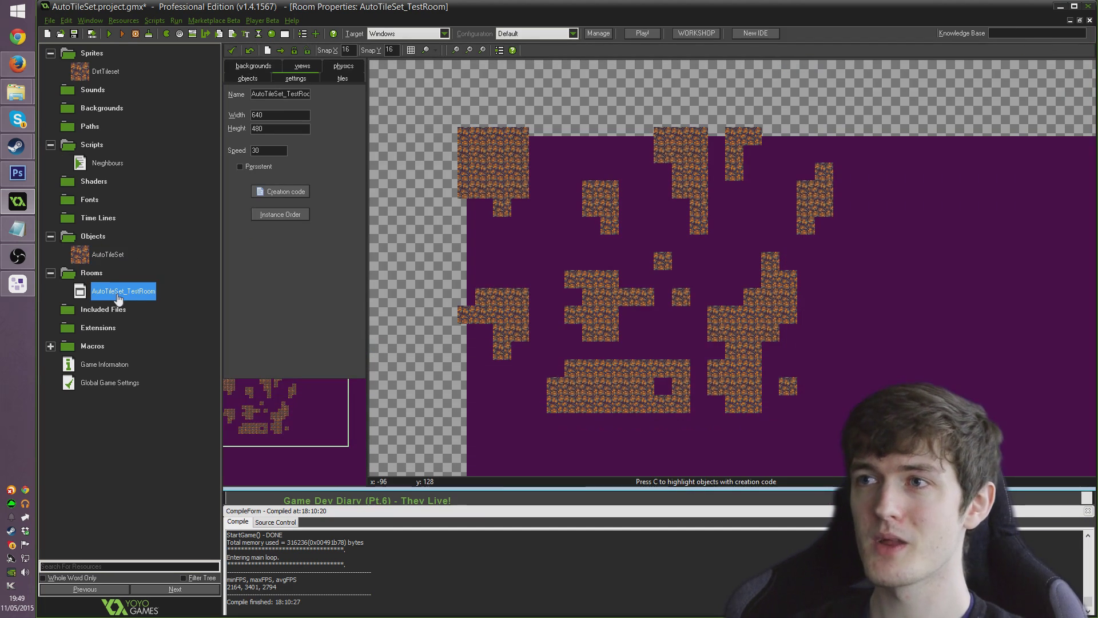
left_click(109, 35)
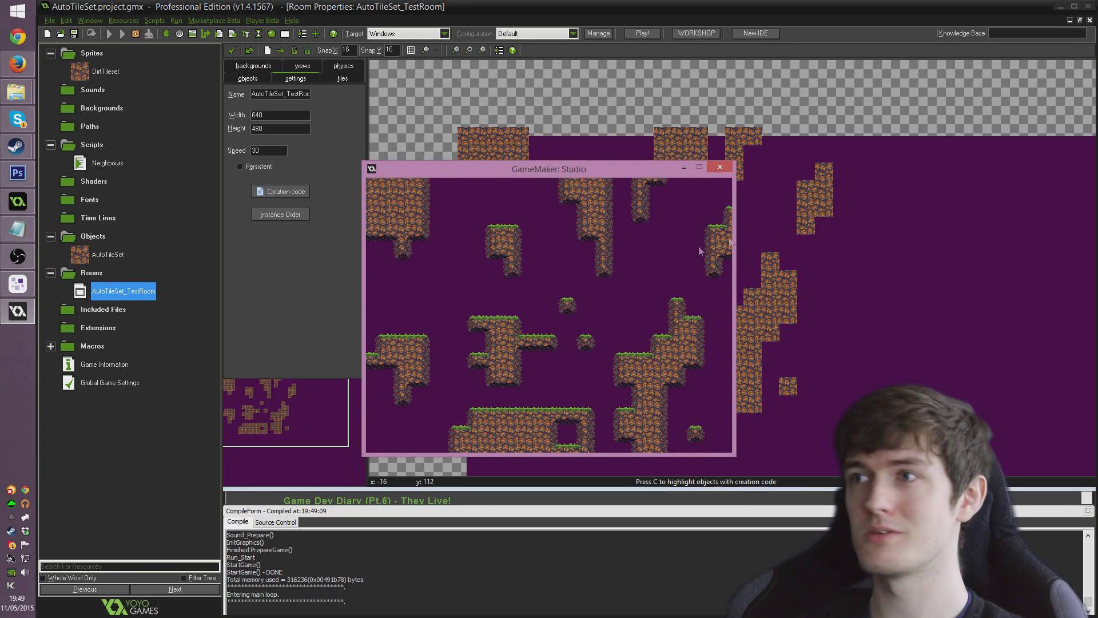
left_click(719, 168)
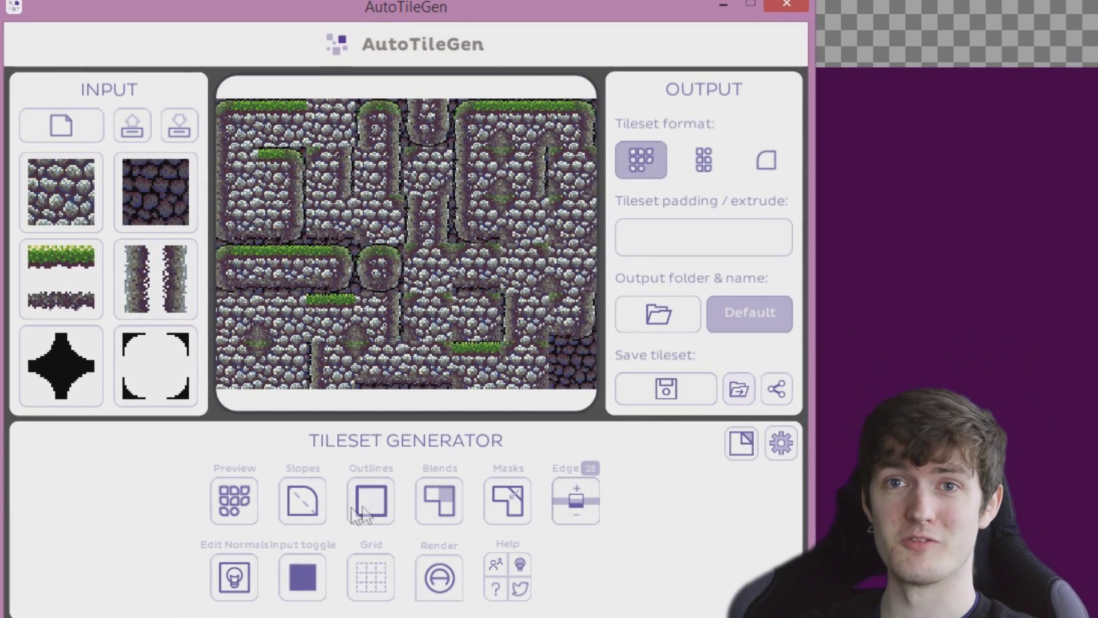
Step: Show the extra blend and mask options and open the cobblestone input tile in the Sprite Editor
left_click(779, 444)
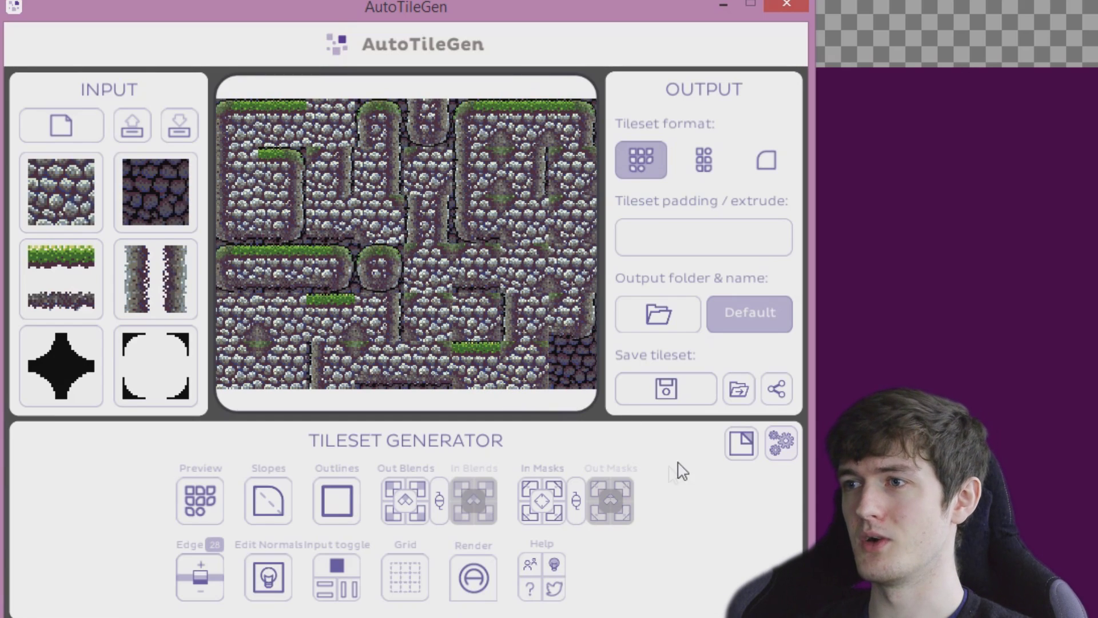
left_click(88, 205)
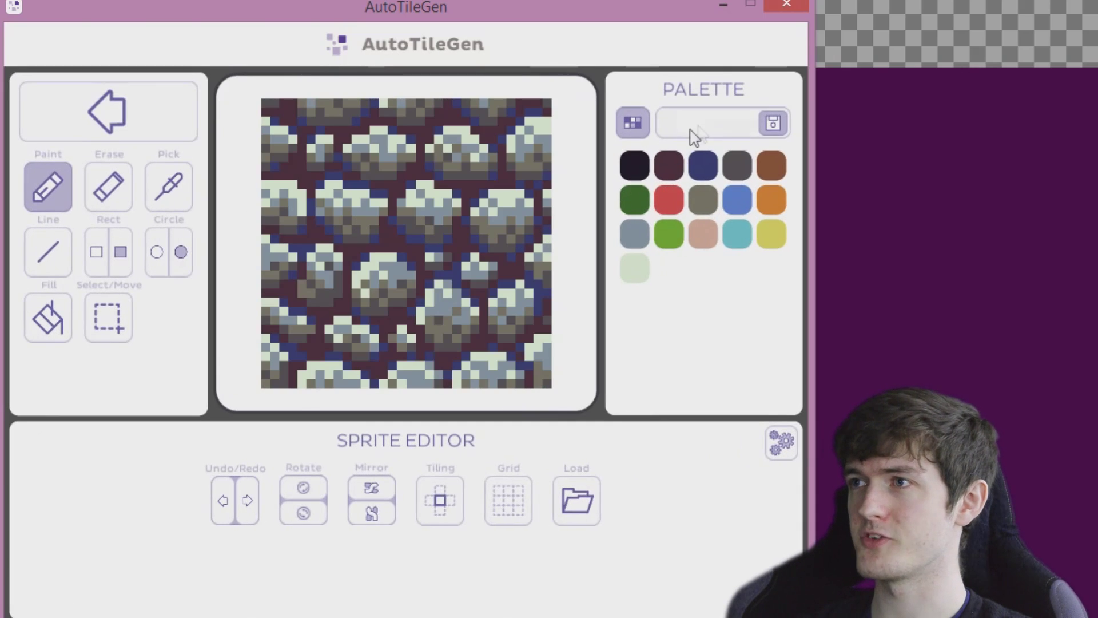
Step: Browse for a replacement image, cancel without loading one, and go back to the Tileset Generator
left_click(574, 500)
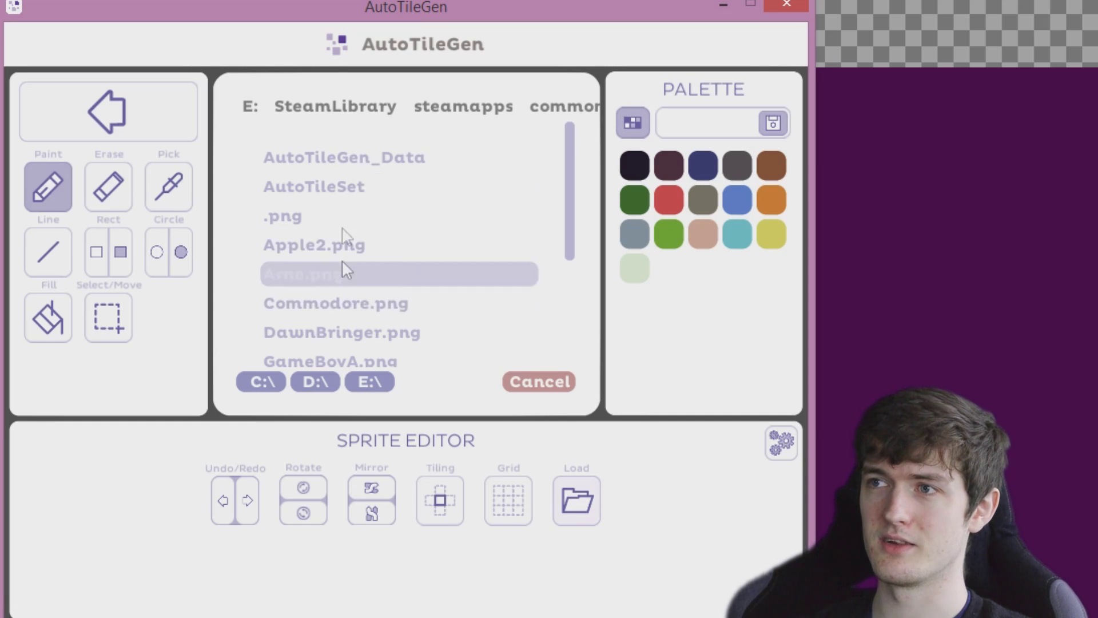
scroll(343, 229, "down", 3)
scroll(315, 189, "up", 3)
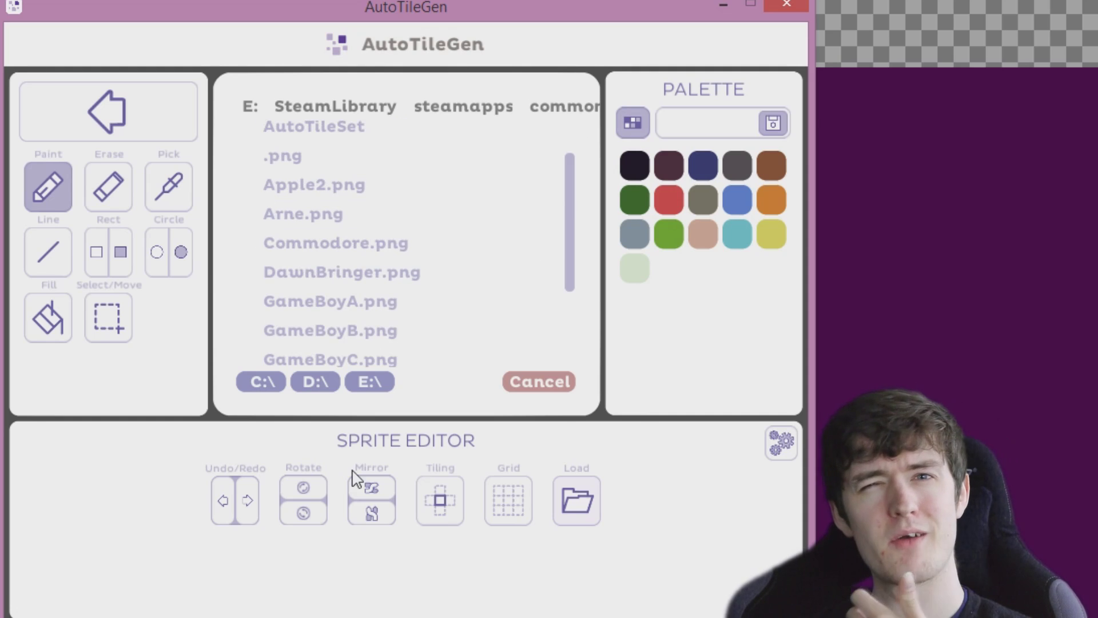
left_click(541, 382)
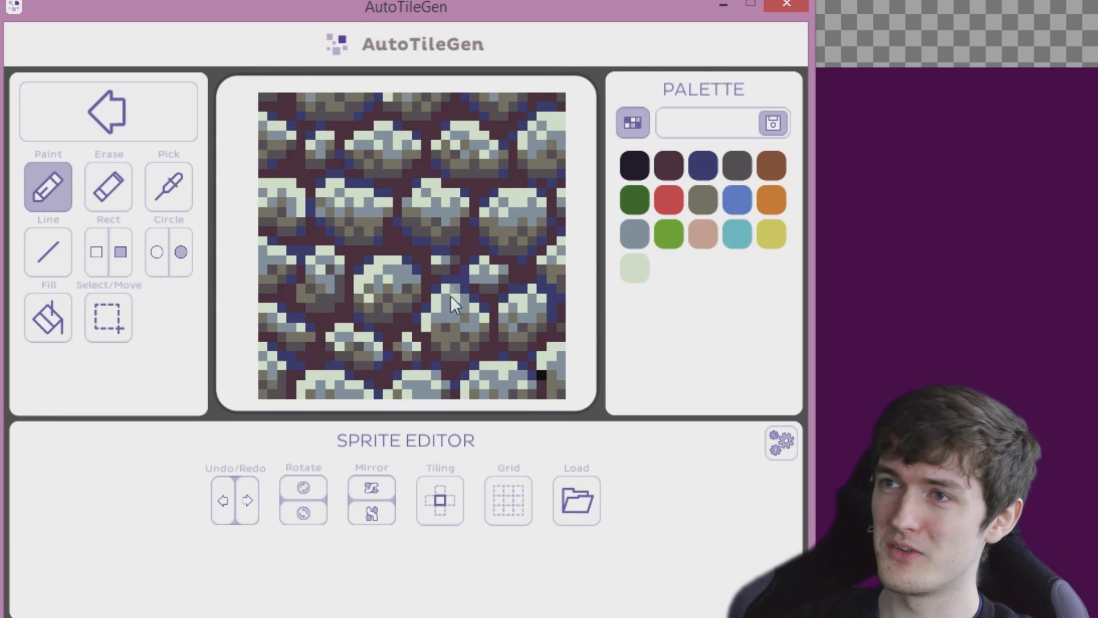
left_click(137, 136)
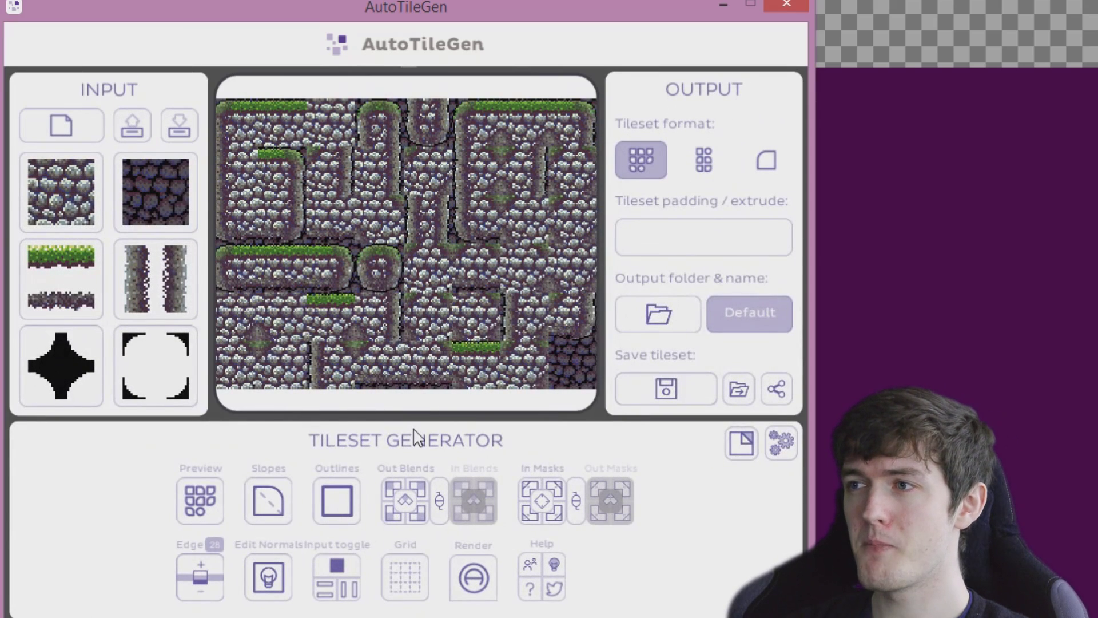